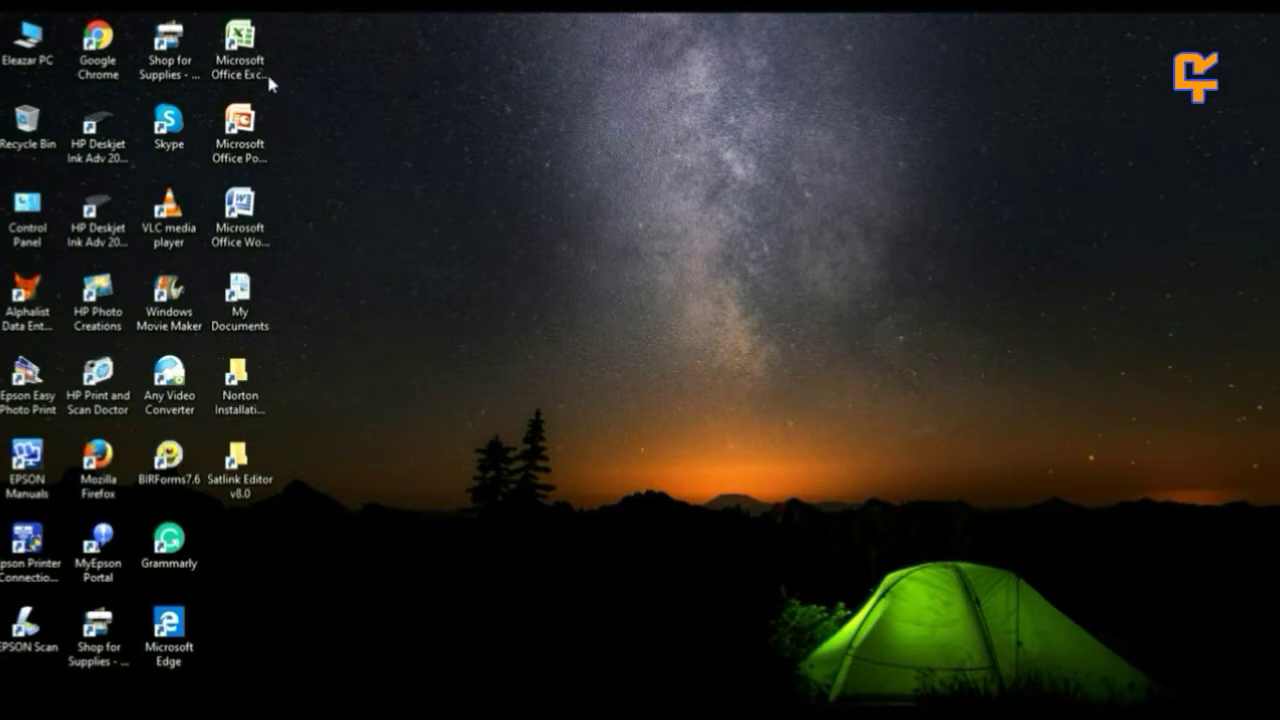
Step: Open Microsoft Excel and set a custom top page margin of 4.1 cm
{"action": "double_click", "coordinate": [243, 60]}
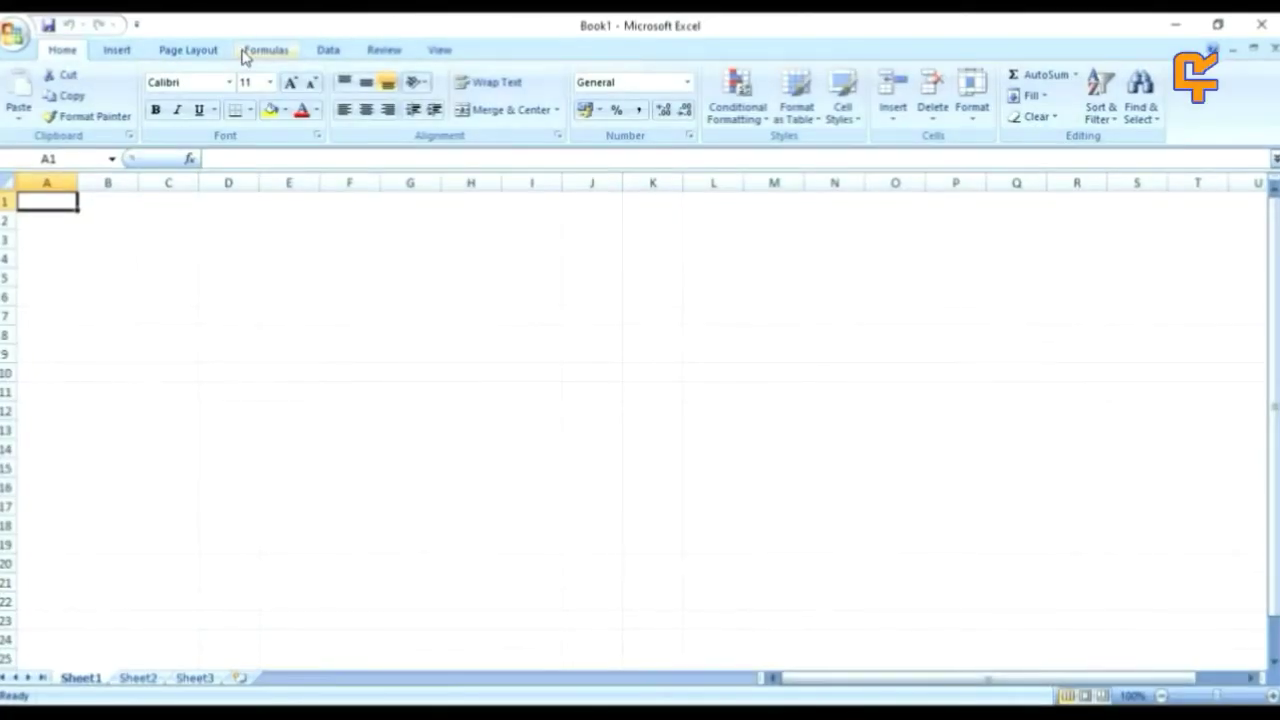
{"action": "left_click", "coordinate": [188, 50]}
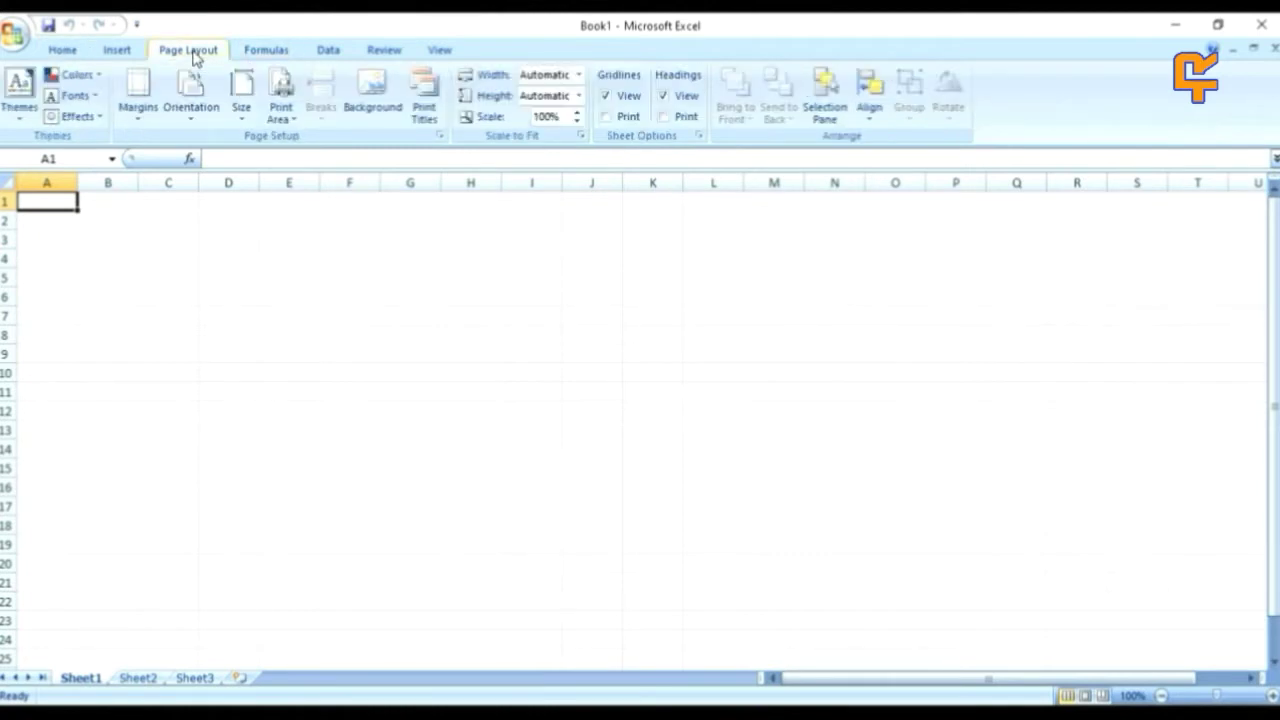
{"action": "left_click", "coordinate": [143, 110]}
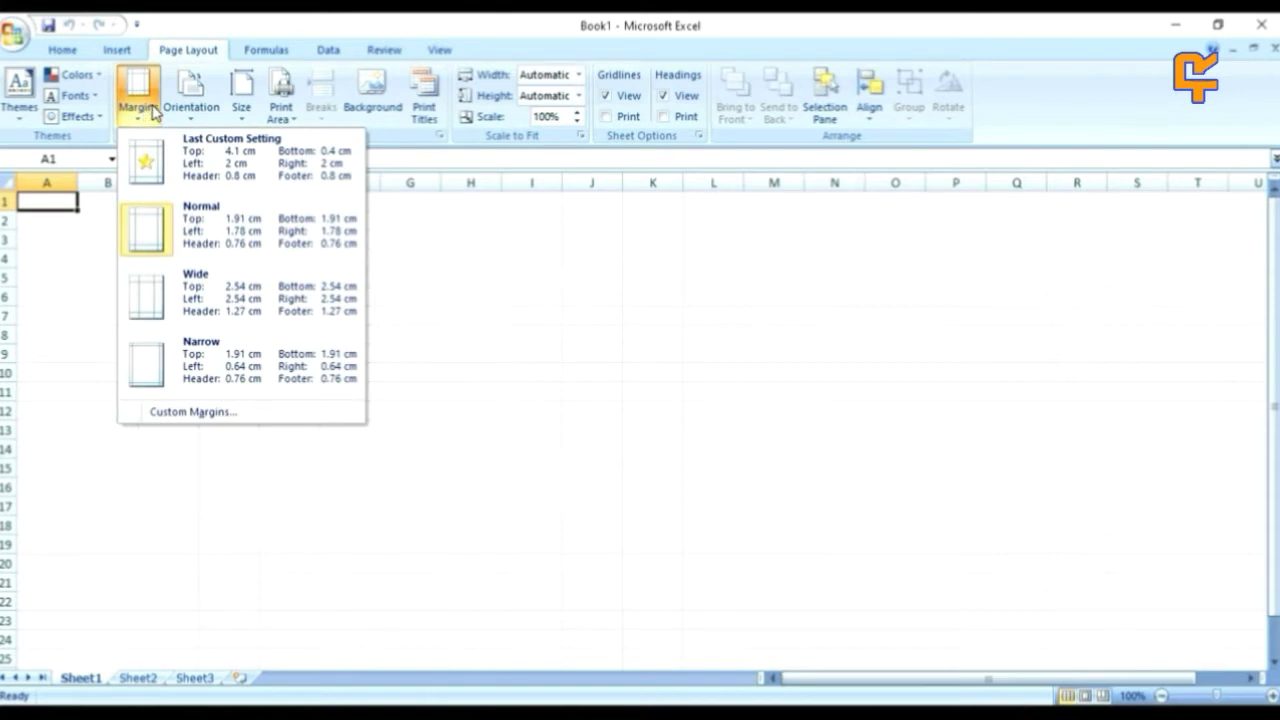
{"action": "left_click", "coordinate": [183, 416]}
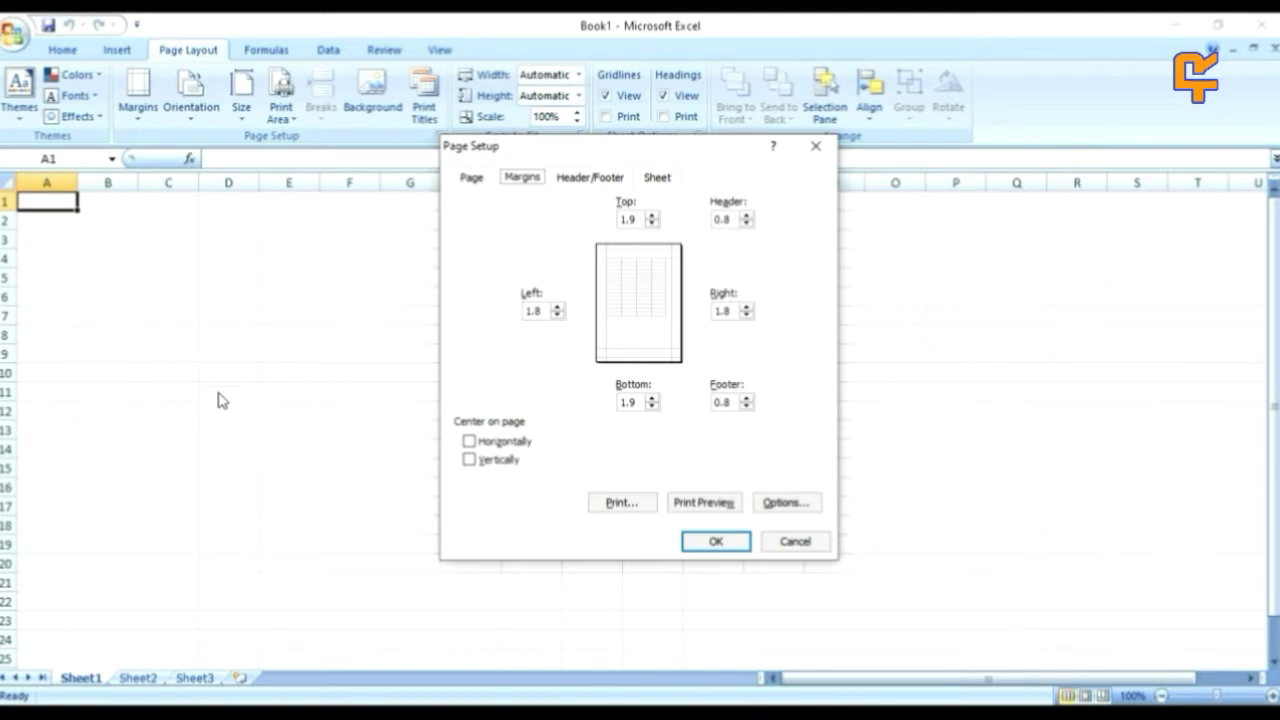
{"action": "left_click", "coordinate": [653, 215]}
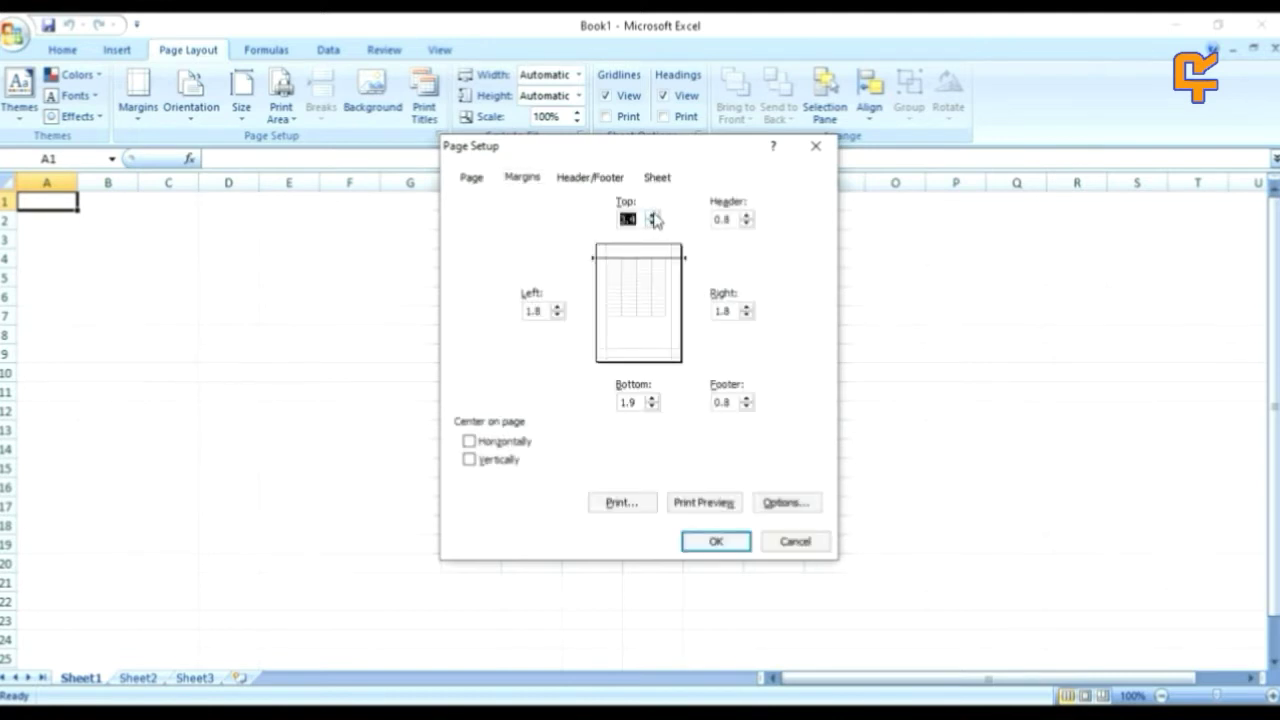
{"action": "left_click", "coordinate": [633, 219]}
Step: Set the left and right margins to 2 cm and the bottom margin to 0.4 cm, and apply the page setup
{"action": "left_click", "coordinate": [559, 309]}
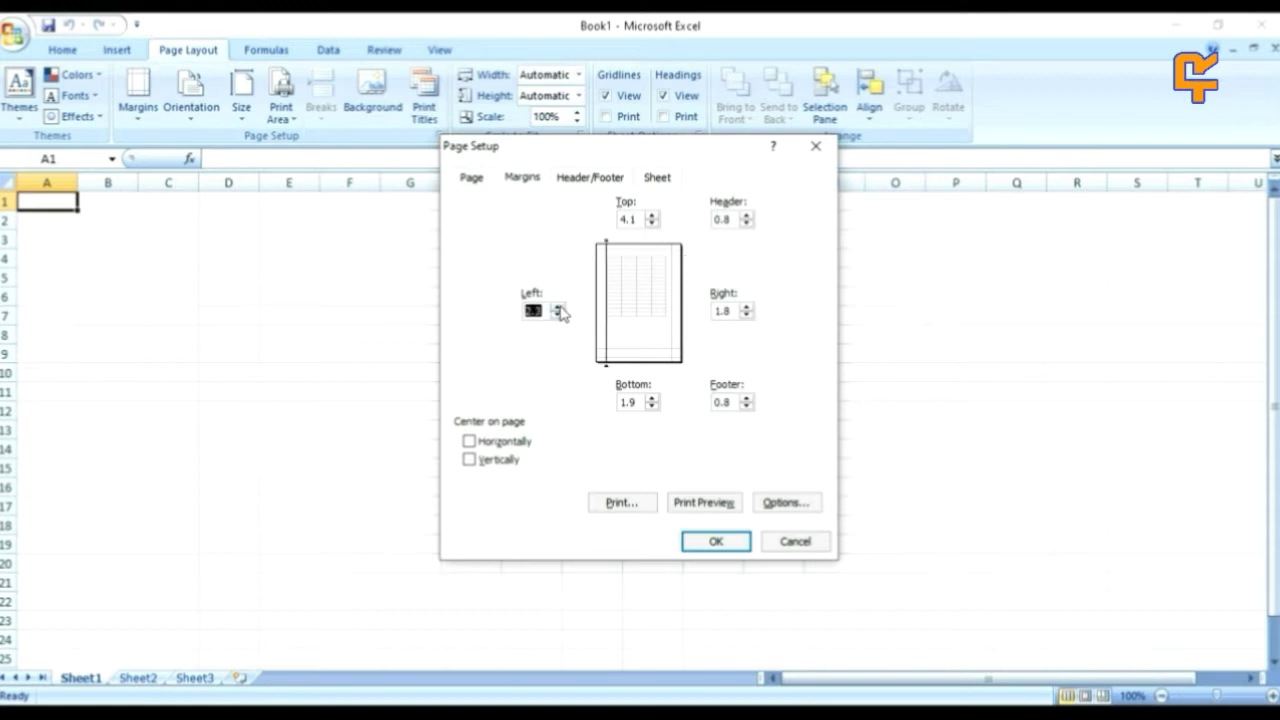
{"action": "type", "text": "2.0"}
{"action": "left_click", "coordinate": [749, 313]}
{"action": "left_click", "coordinate": [733, 314]}
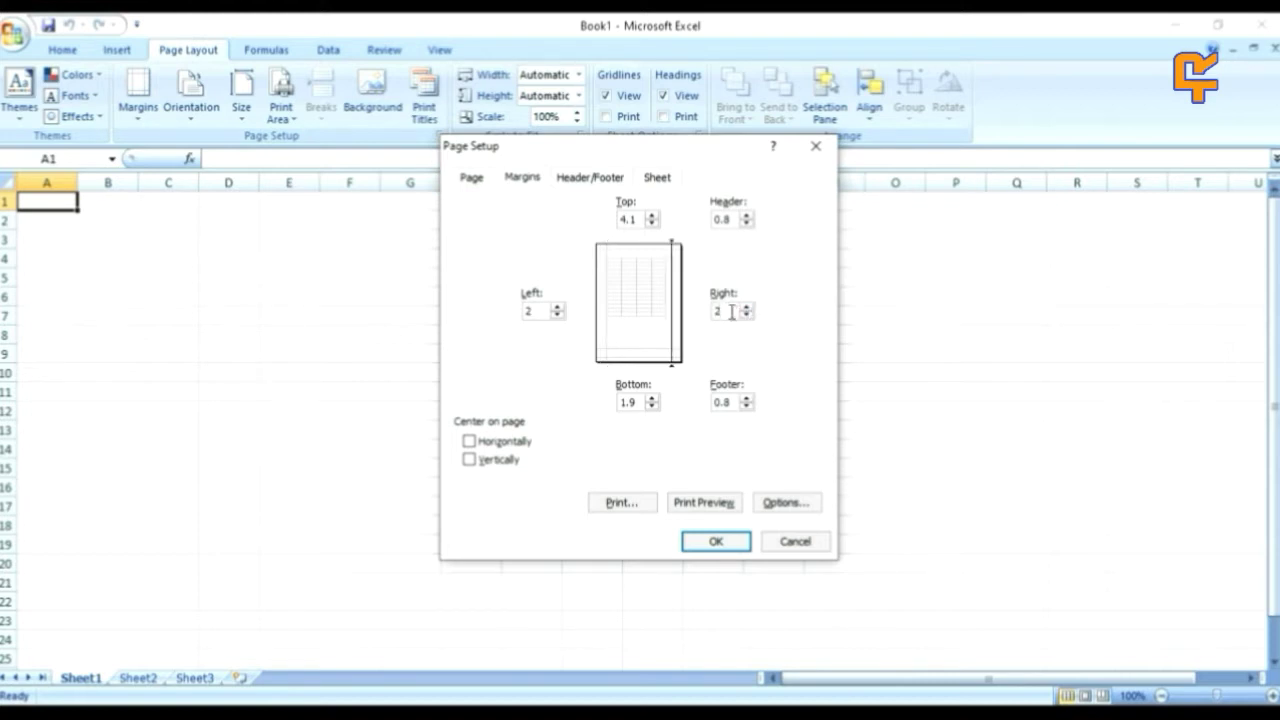
{"action": "left_click", "coordinate": [652, 406]}
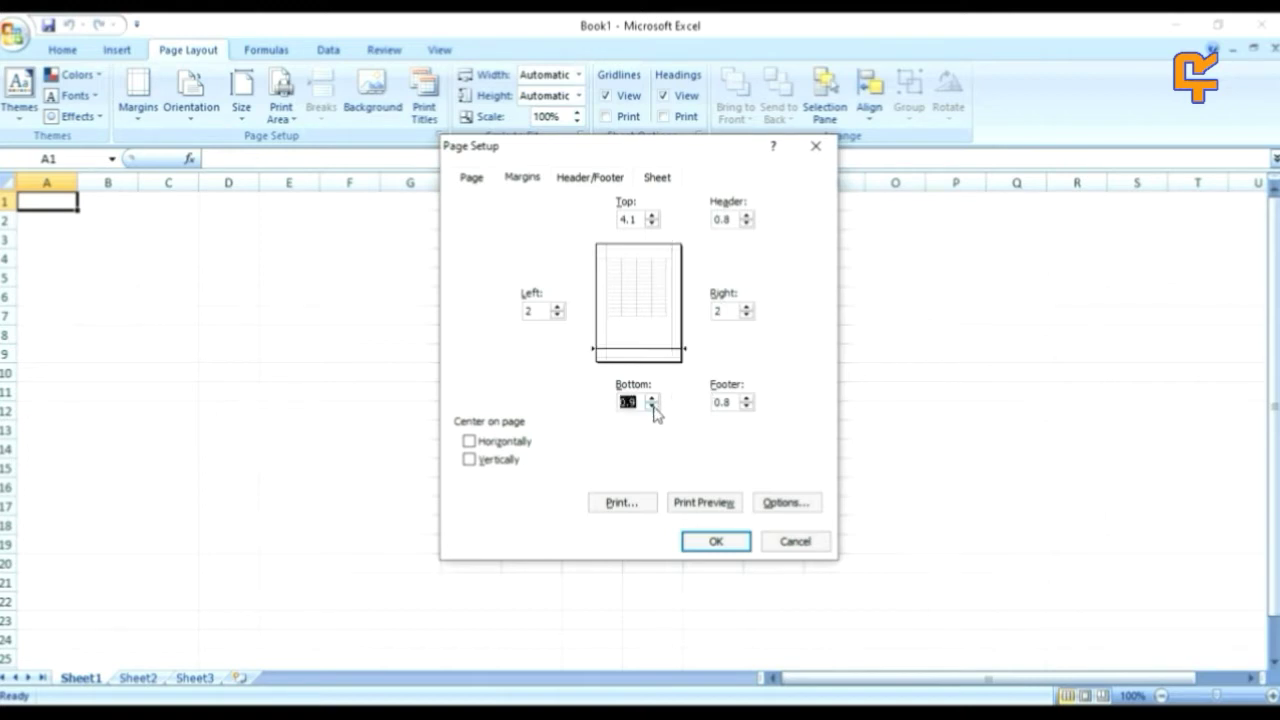
{"action": "left_click", "coordinate": [653, 406]}
{"action": "left_click", "coordinate": [716, 542]}
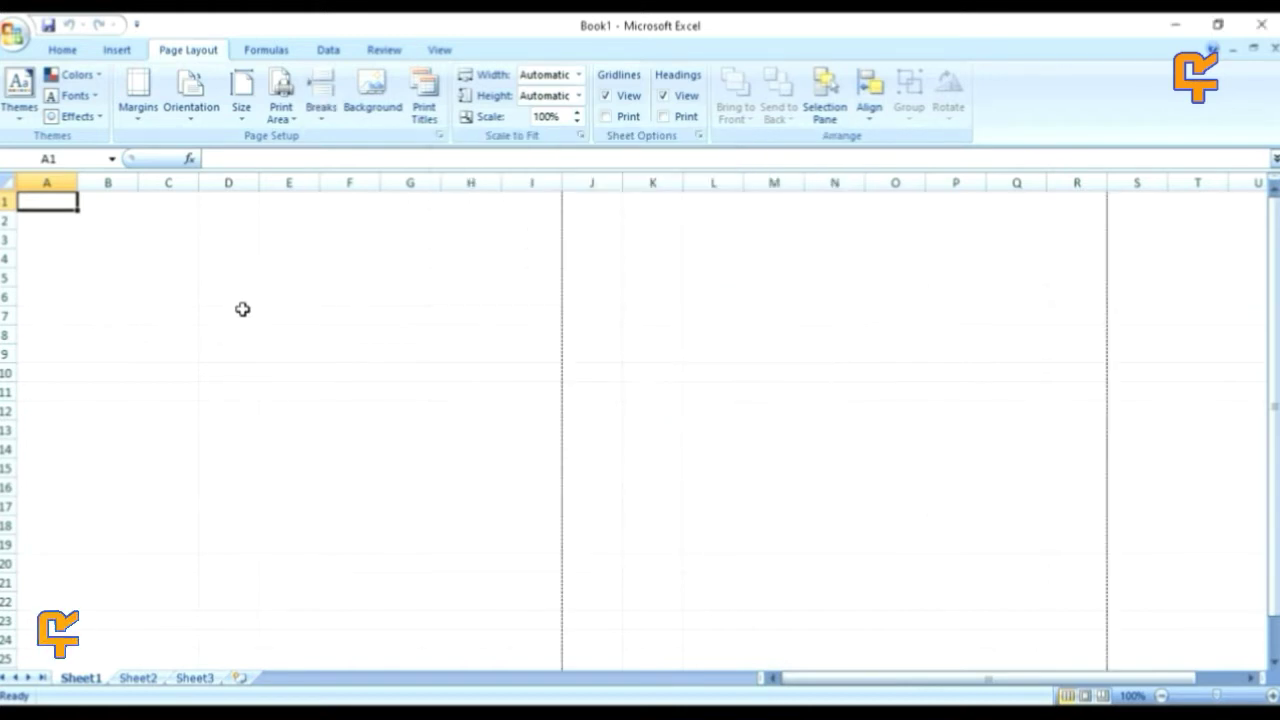
Step: Set the page orientation to Landscape and the paper size to Envelope #10
{"action": "left_click", "coordinate": [197, 120]}
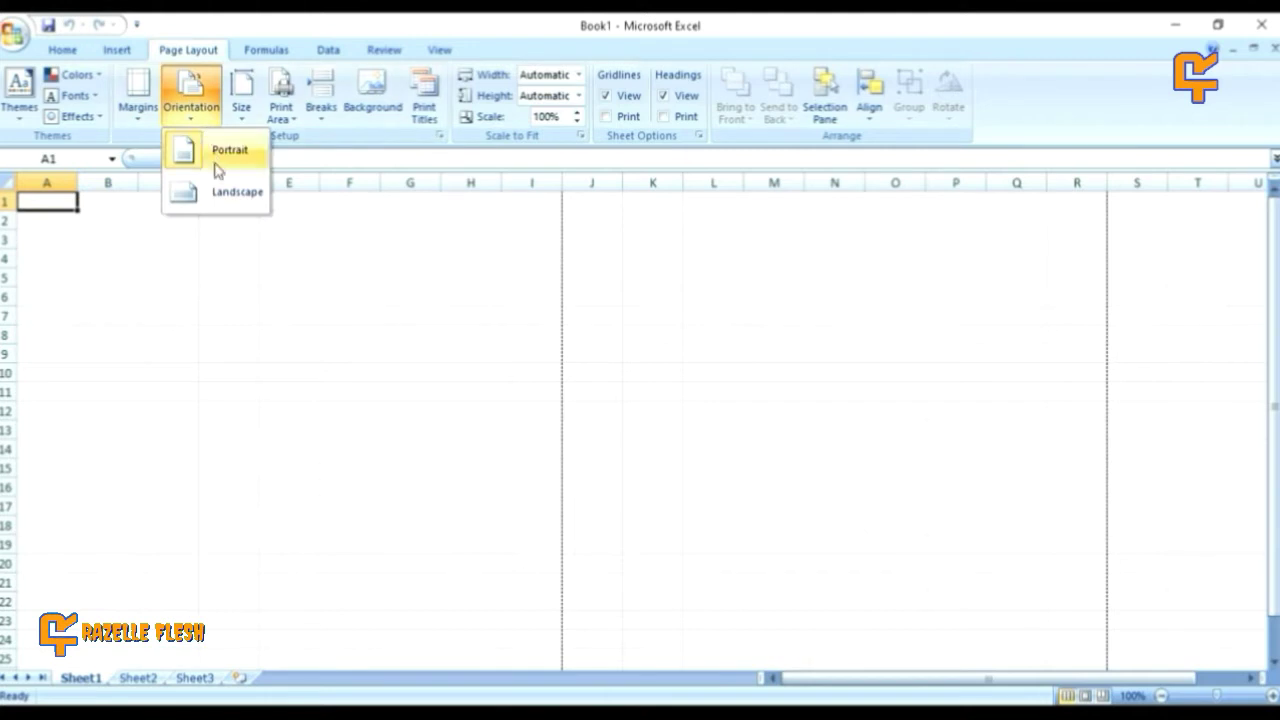
{"action": "left_click", "coordinate": [200, 192]}
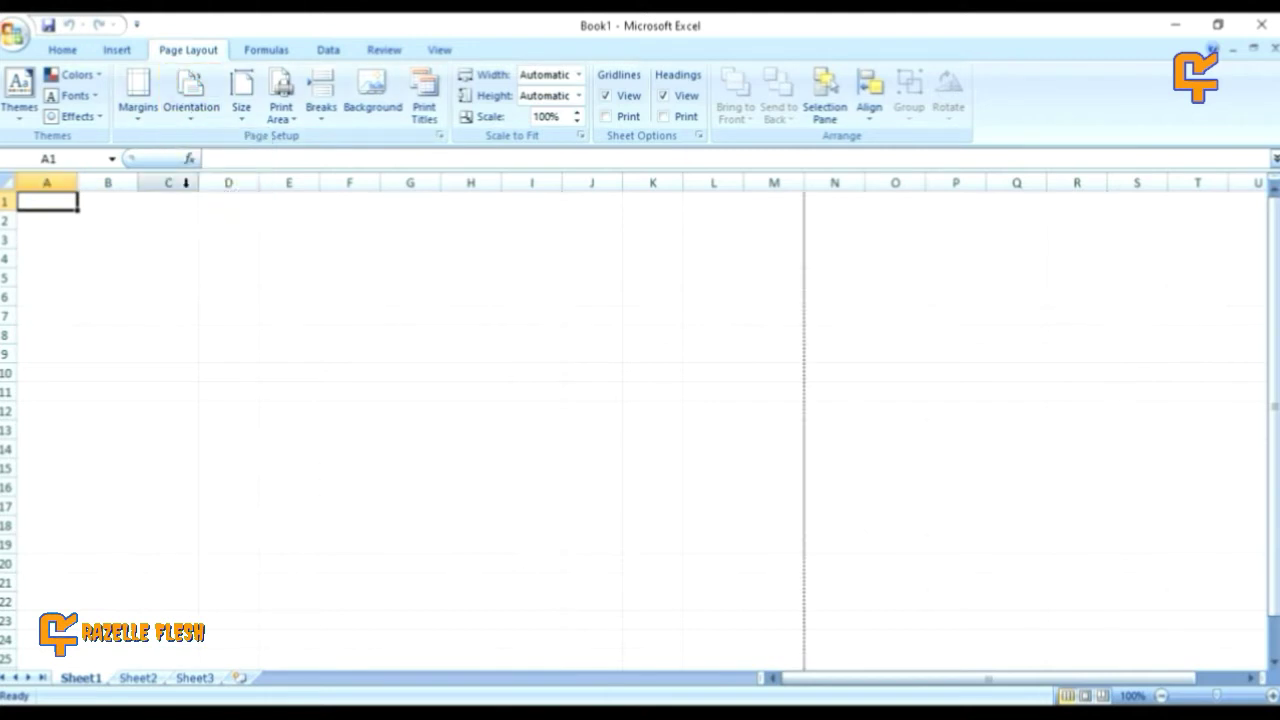
{"action": "left_click", "coordinate": [241, 118]}
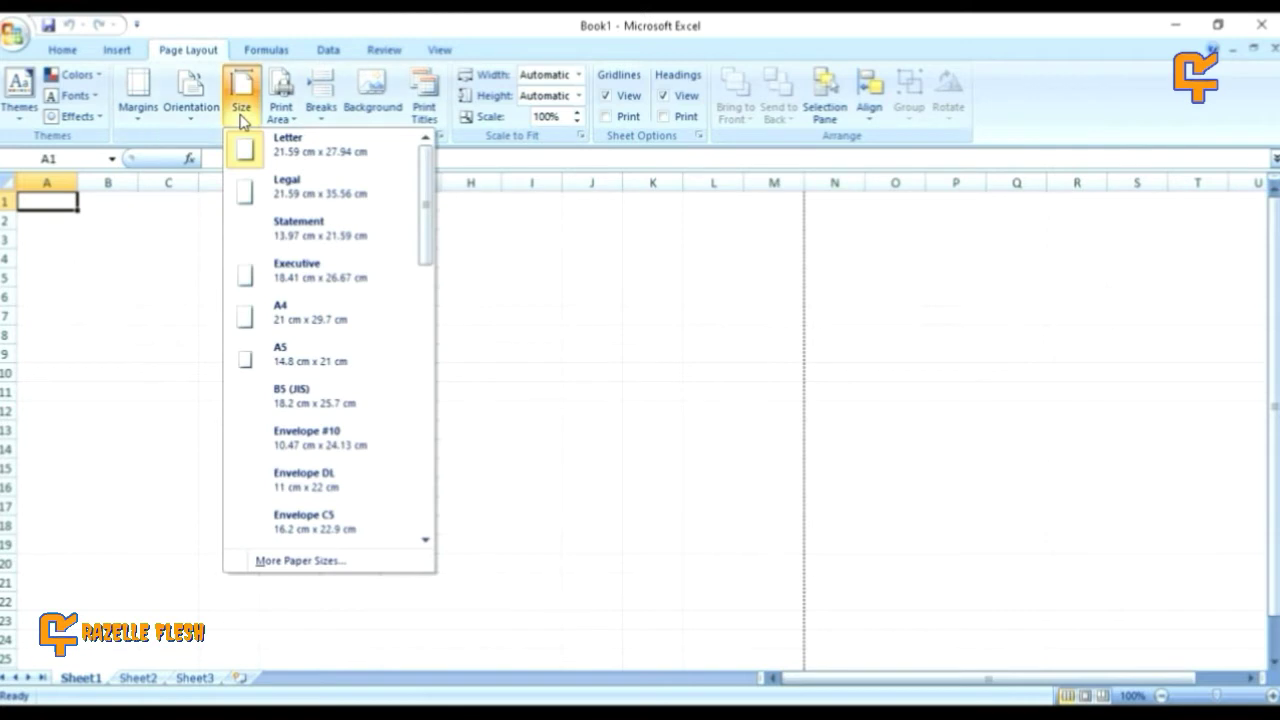
{"action": "left_click", "coordinate": [321, 438]}
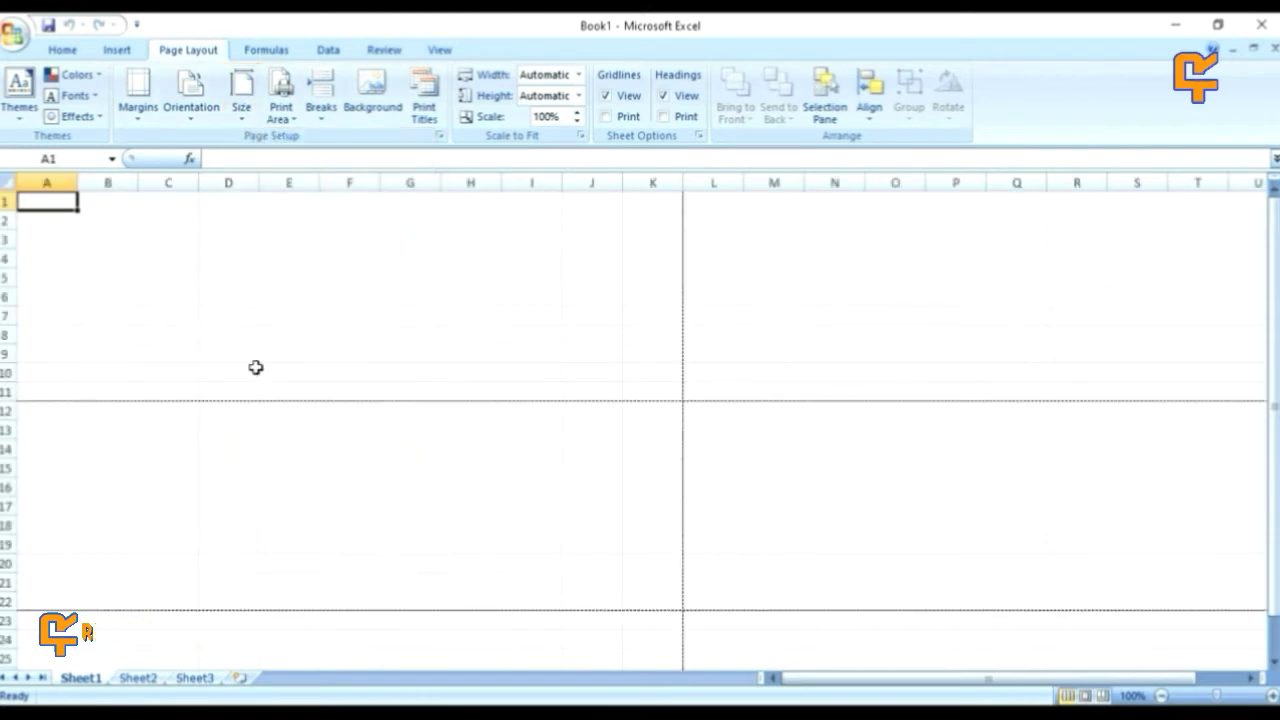
Step: Select cells A1 to A8 and set the column width to 5
{"action": "left_click", "coordinate": [62, 50]}
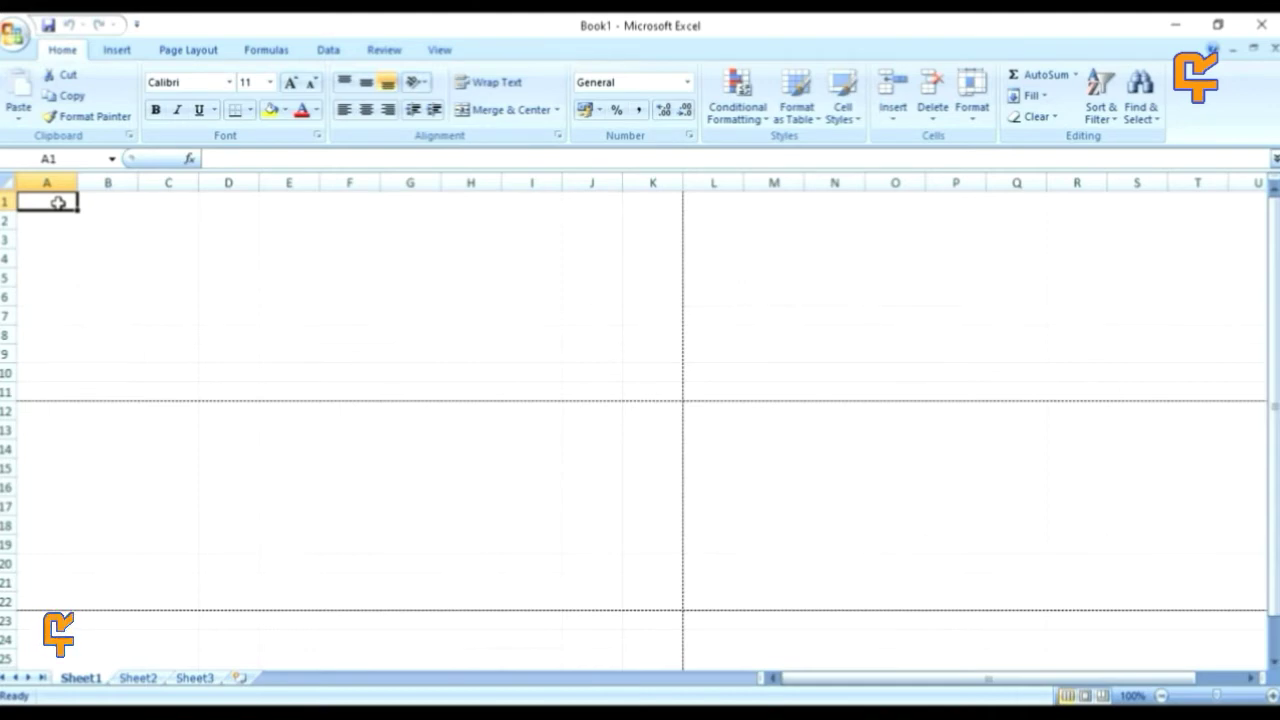
{"action": "left_click_drag", "start_coordinate": [58, 203], "coordinate": [44, 329]}
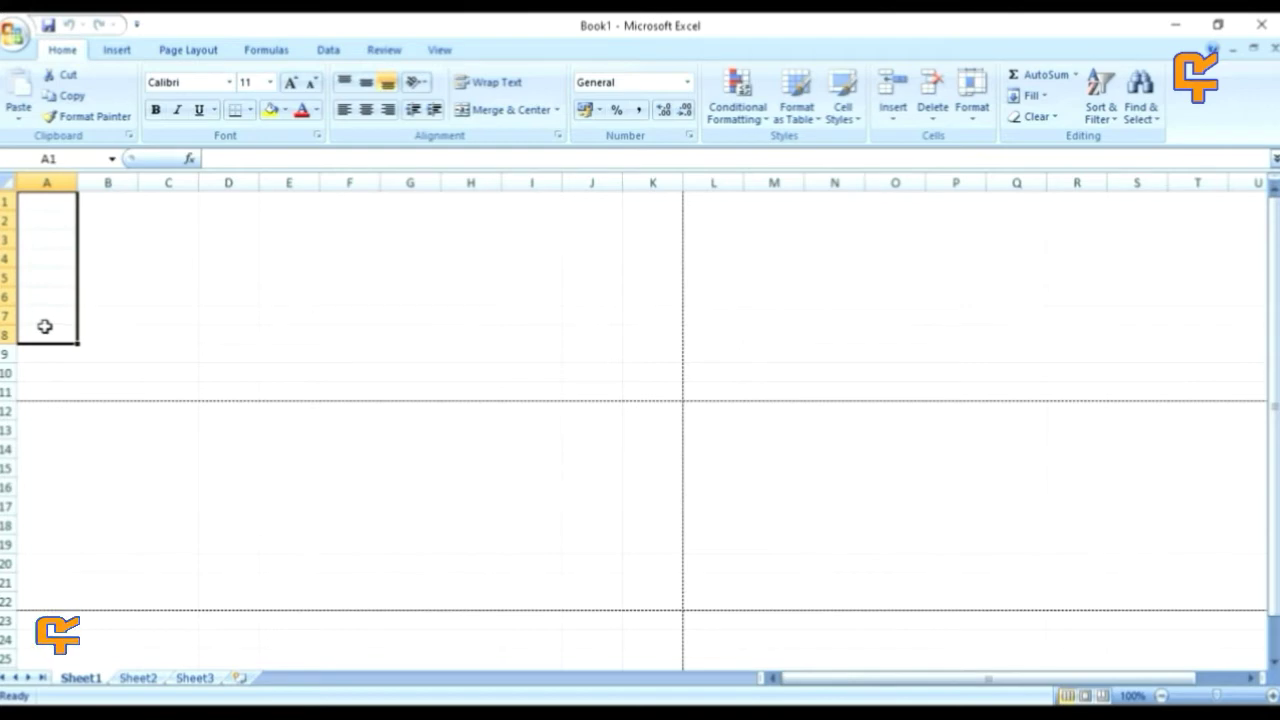
{"action": "left_click", "coordinate": [977, 118]}
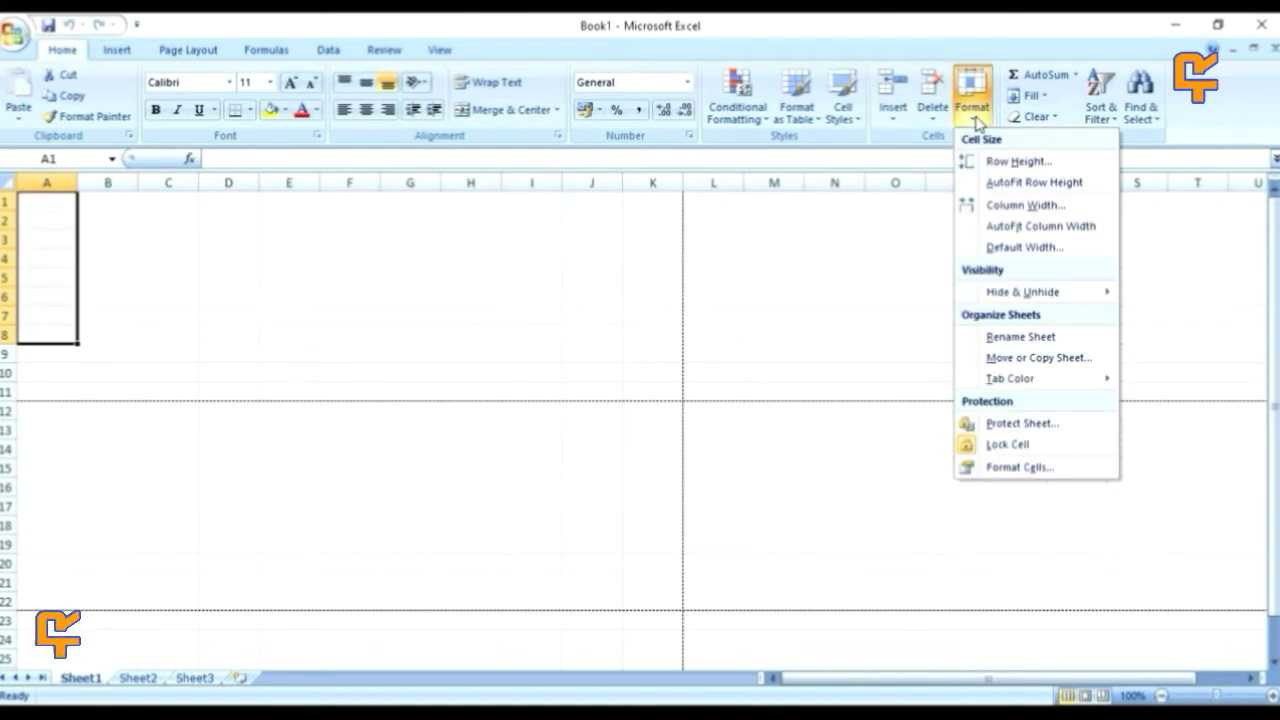
{"action": "left_click", "coordinate": [1025, 205]}
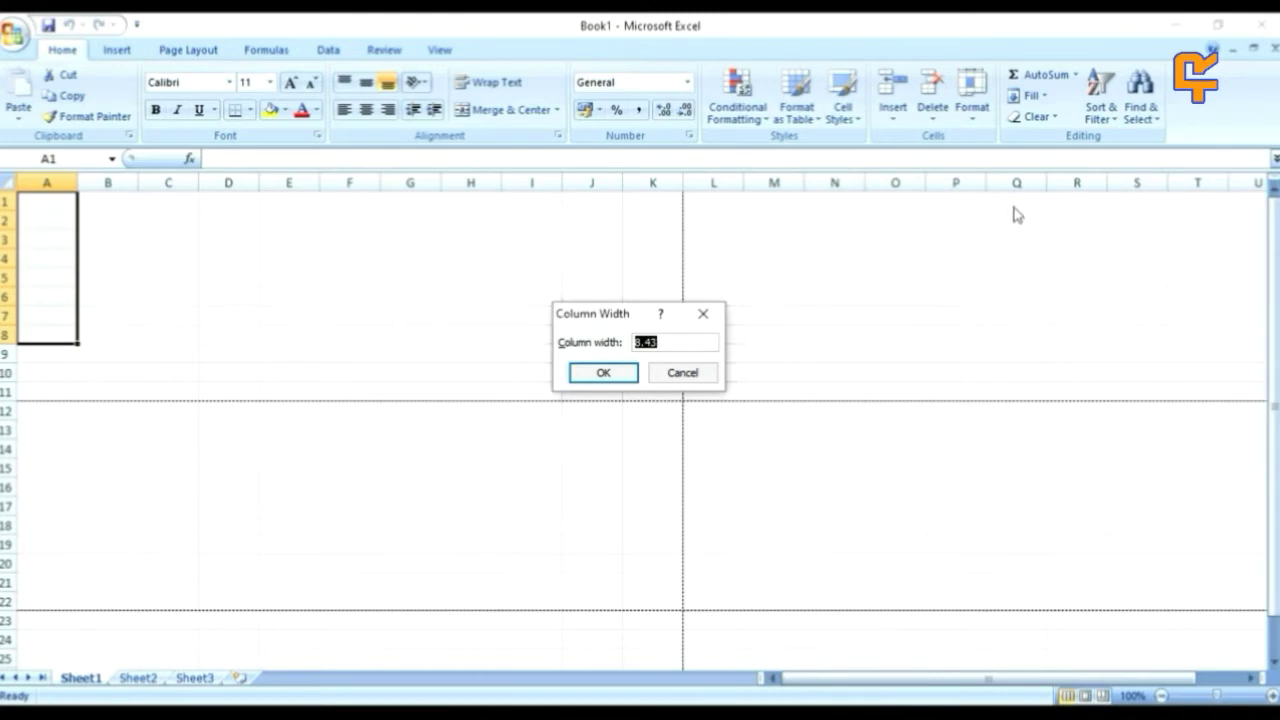
{"action": "type", "text": "5"}
{"action": "left_click", "coordinate": [614, 378]}
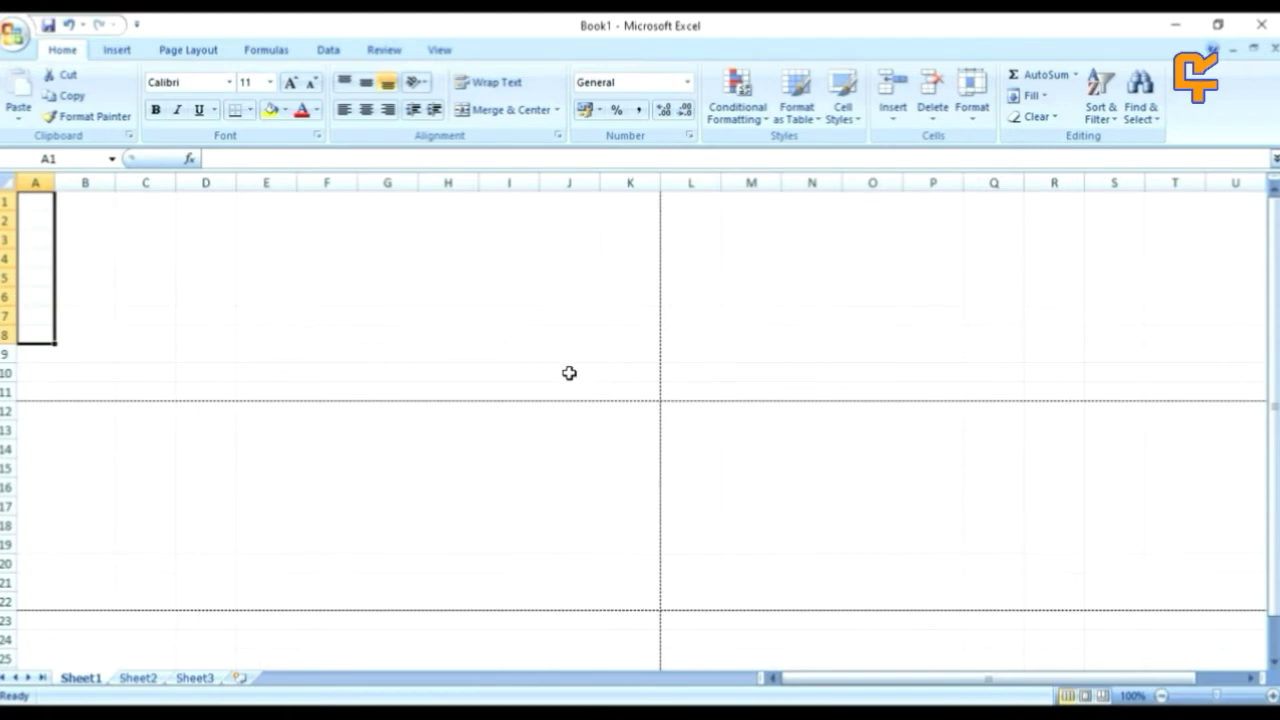
Step: Set the row height of rows 1 to 8 to 22
{"action": "left_click", "coordinate": [972, 110]}
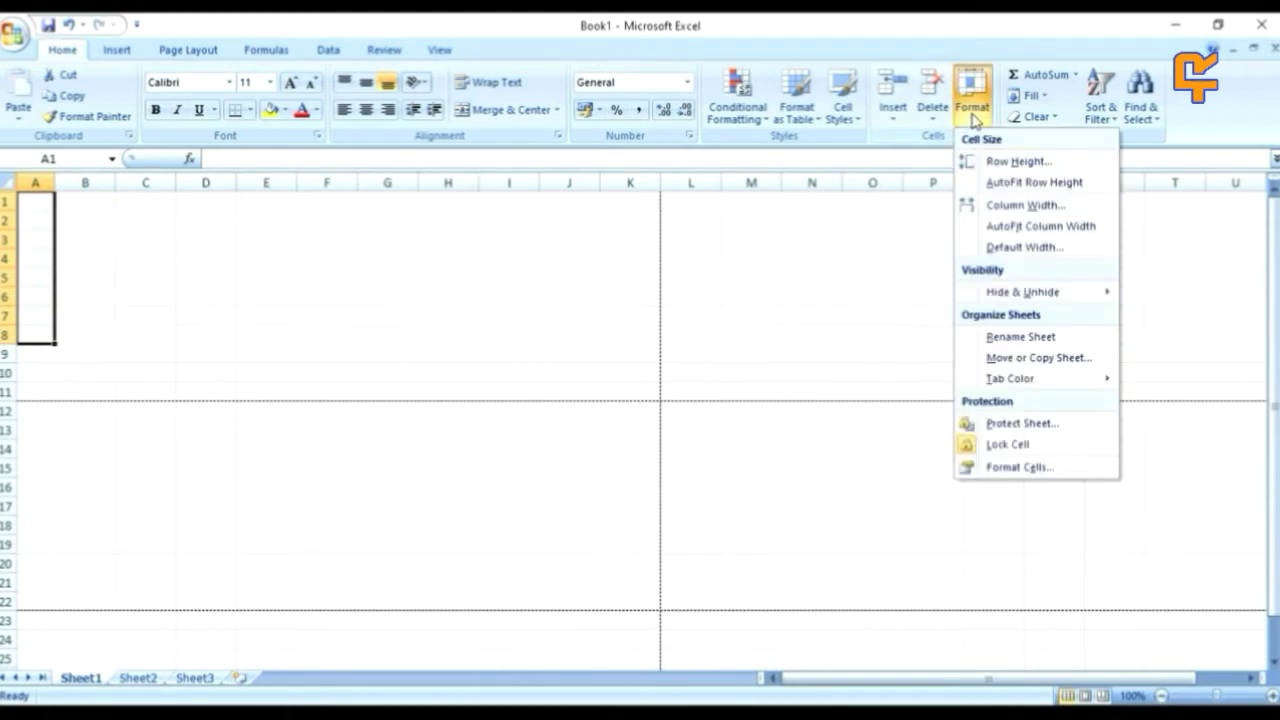
{"action": "left_click", "coordinate": [1014, 163]}
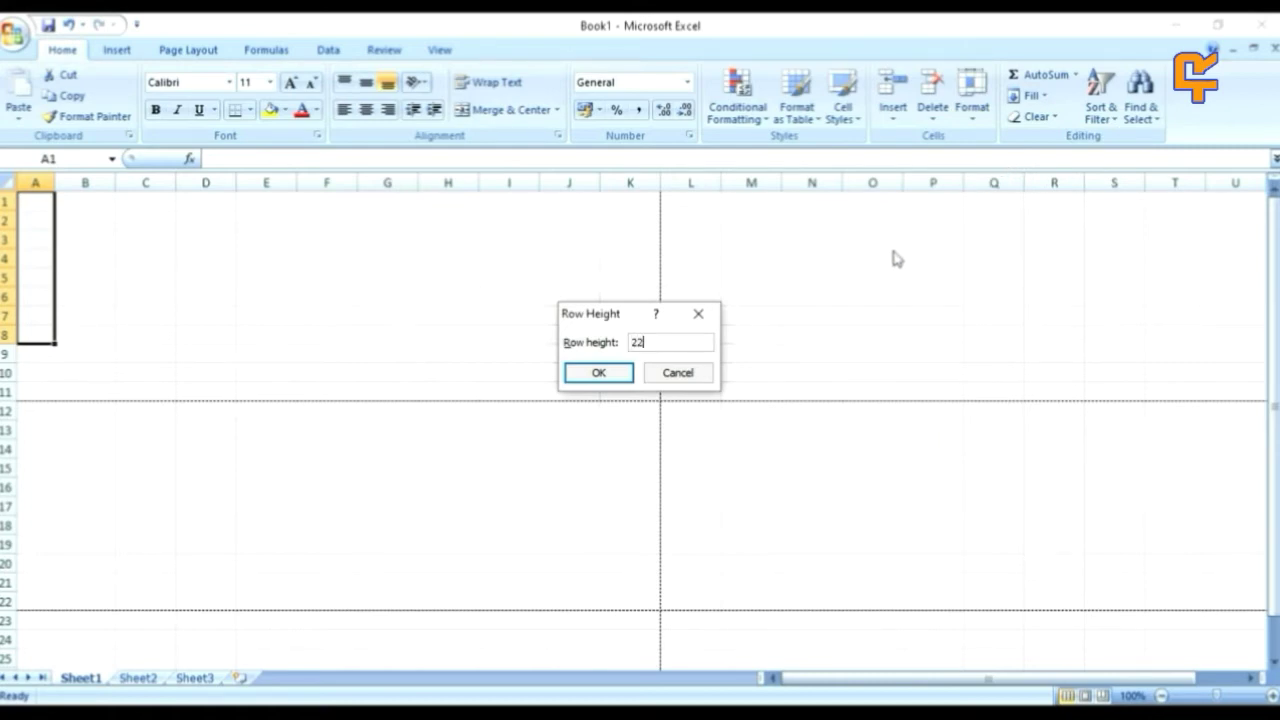
{"action": "left_click", "coordinate": [608, 376]}
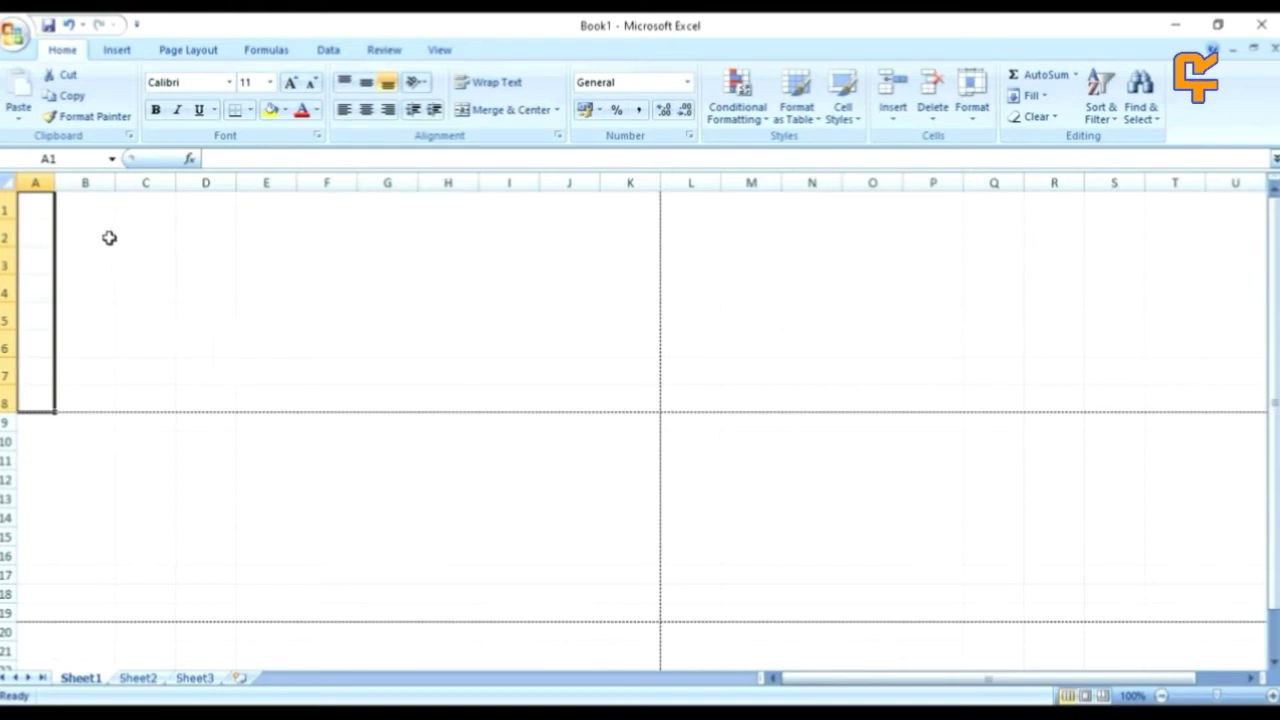
Step: Set the width of column B to 63
{"action": "left_click", "coordinate": [94, 207]}
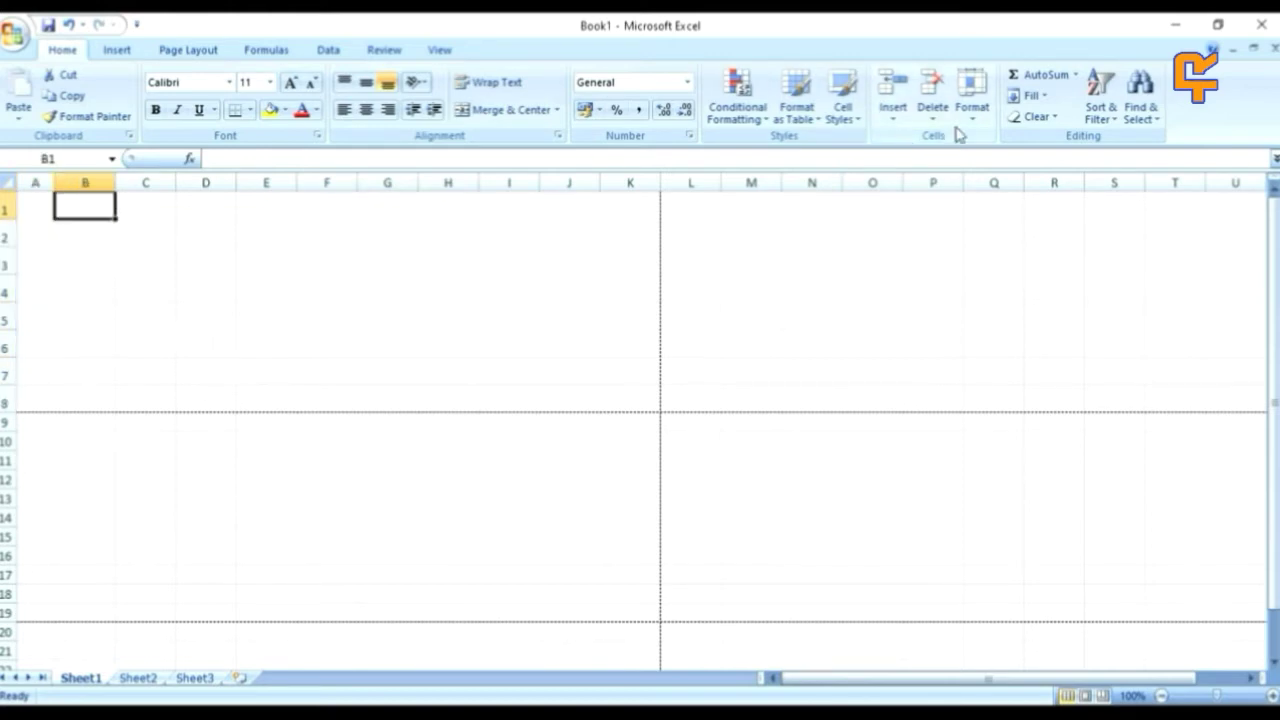
{"action": "left_click", "coordinate": [972, 100]}
{"action": "left_click", "coordinate": [1000, 205]}
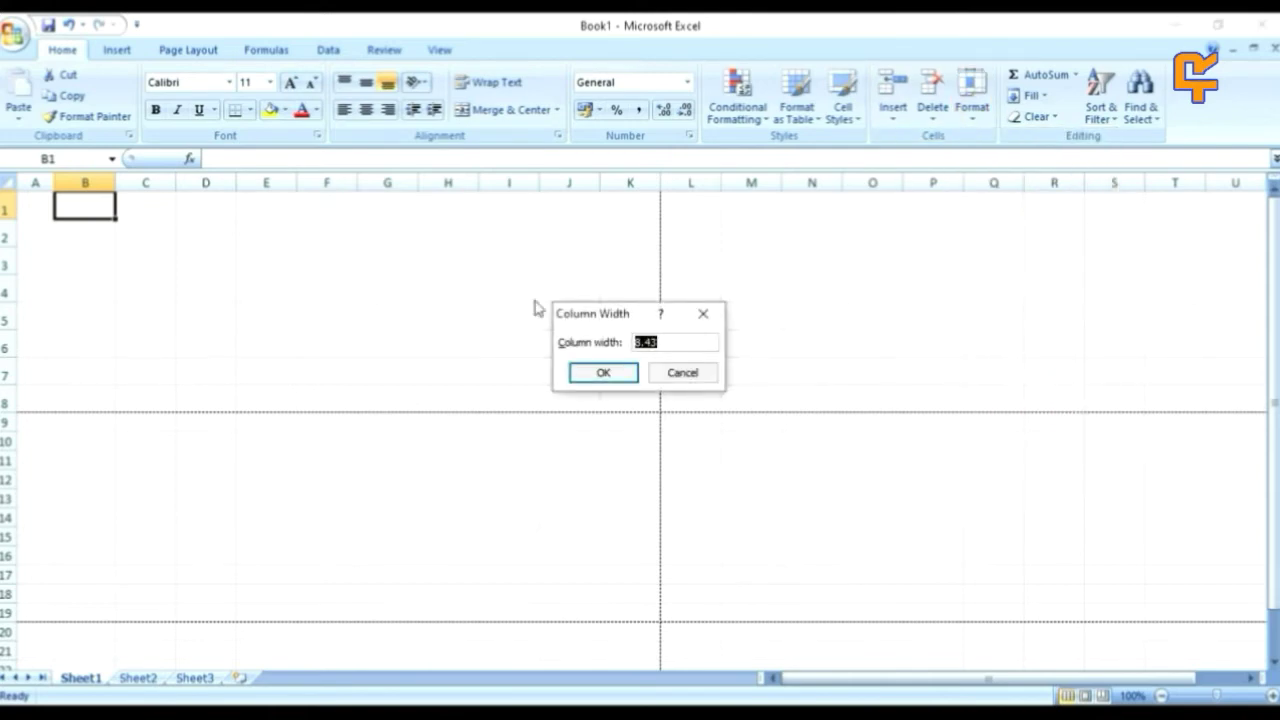
{"action": "type", "text": "63"}
{"action": "left_click", "coordinate": [603, 374]}
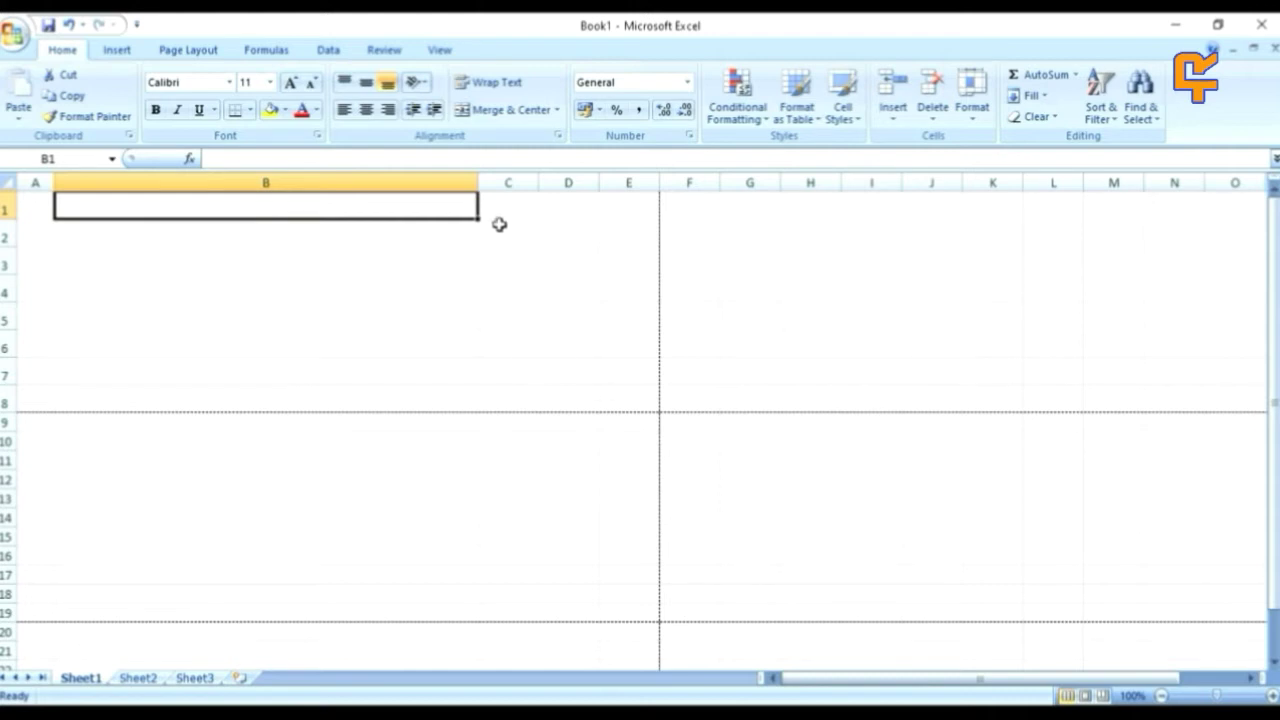
Step: Set columns C to H to a width of 2, and merge and center cells C1 to H1
{"action": "left_click", "coordinate": [508, 207]}
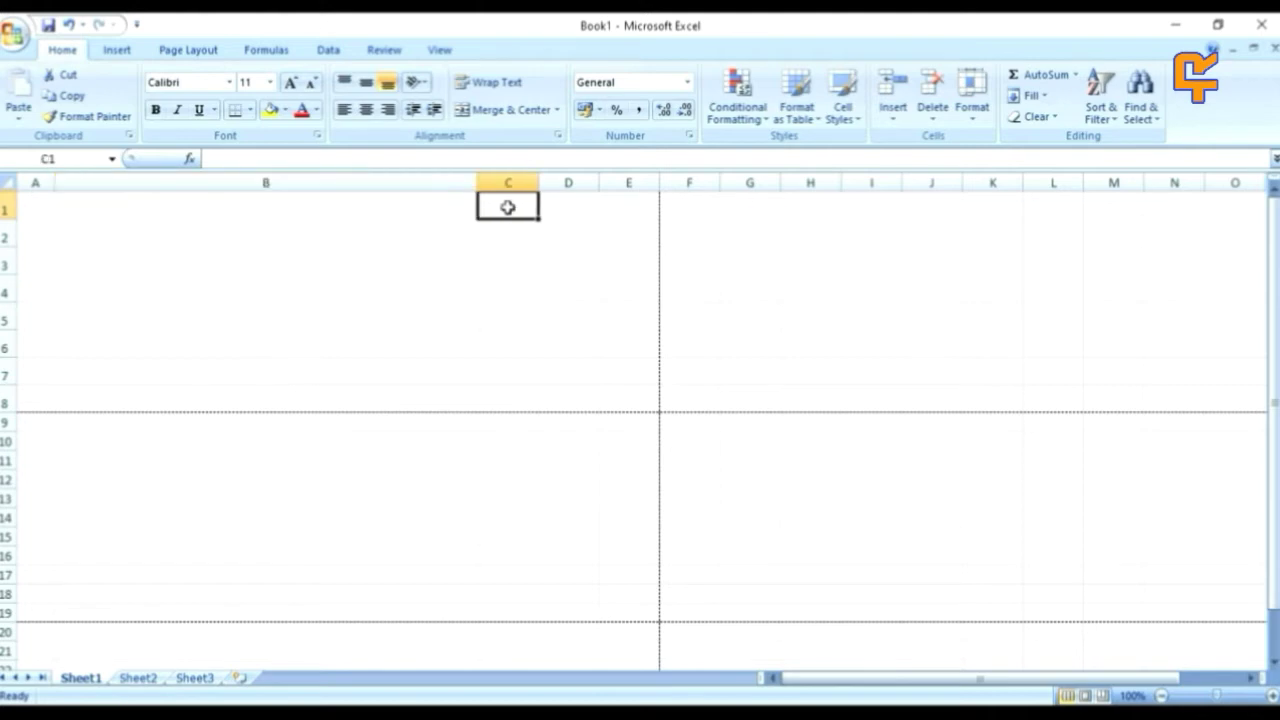
{"action": "left_click_drag", "start_coordinate": [508, 207], "coordinate": [795, 213]}
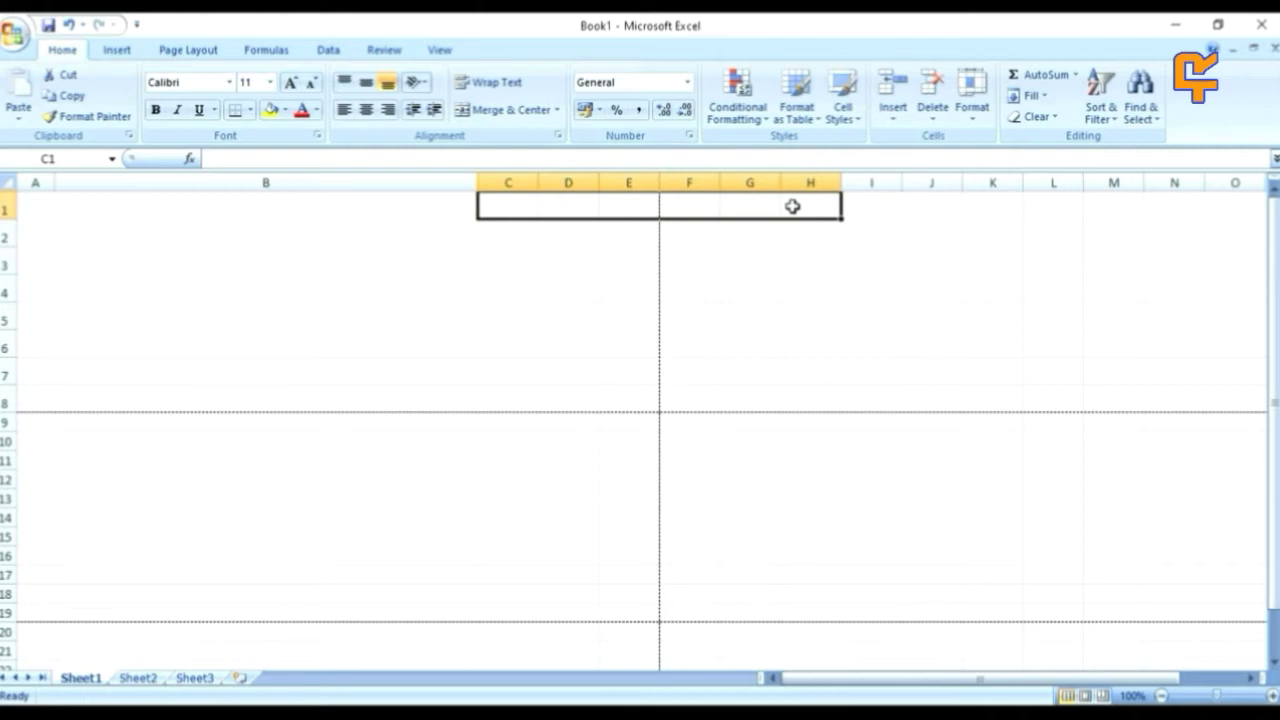
{"action": "left_click", "coordinate": [978, 118]}
{"action": "left_click", "coordinate": [1024, 205]}
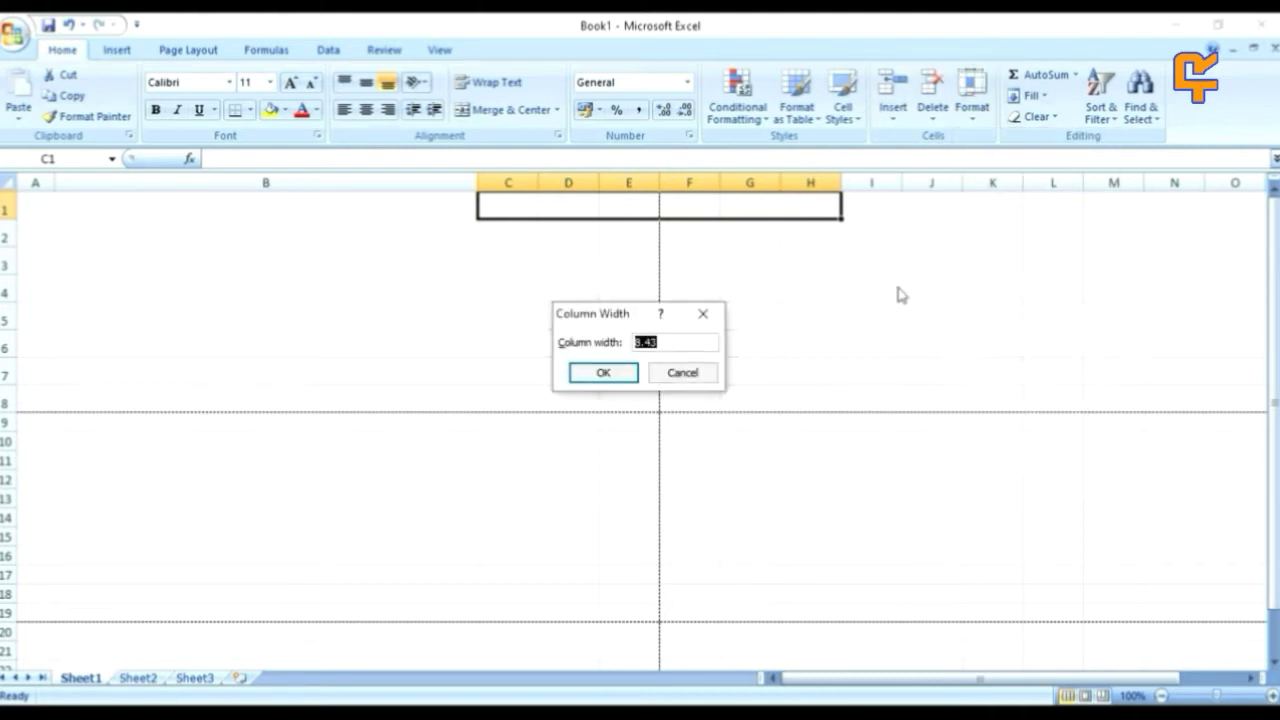
{"action": "type", "text": "2"}
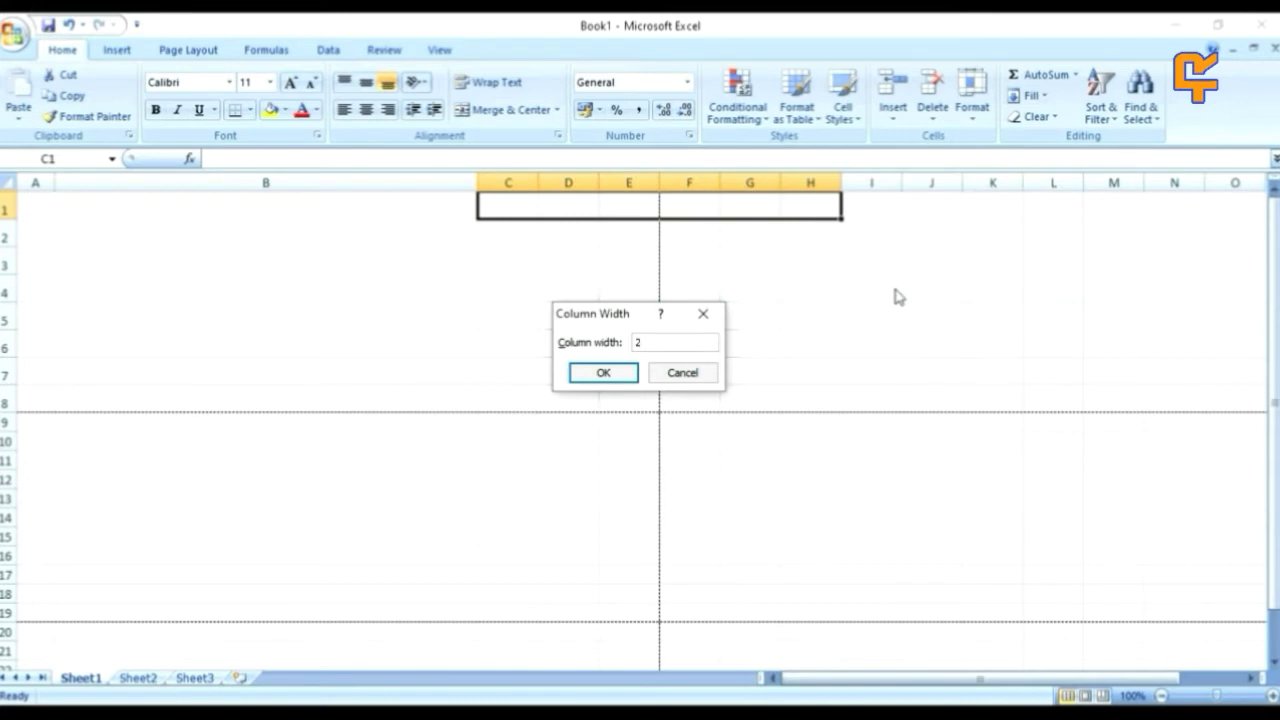
{"action": "left_click", "coordinate": [605, 373]}
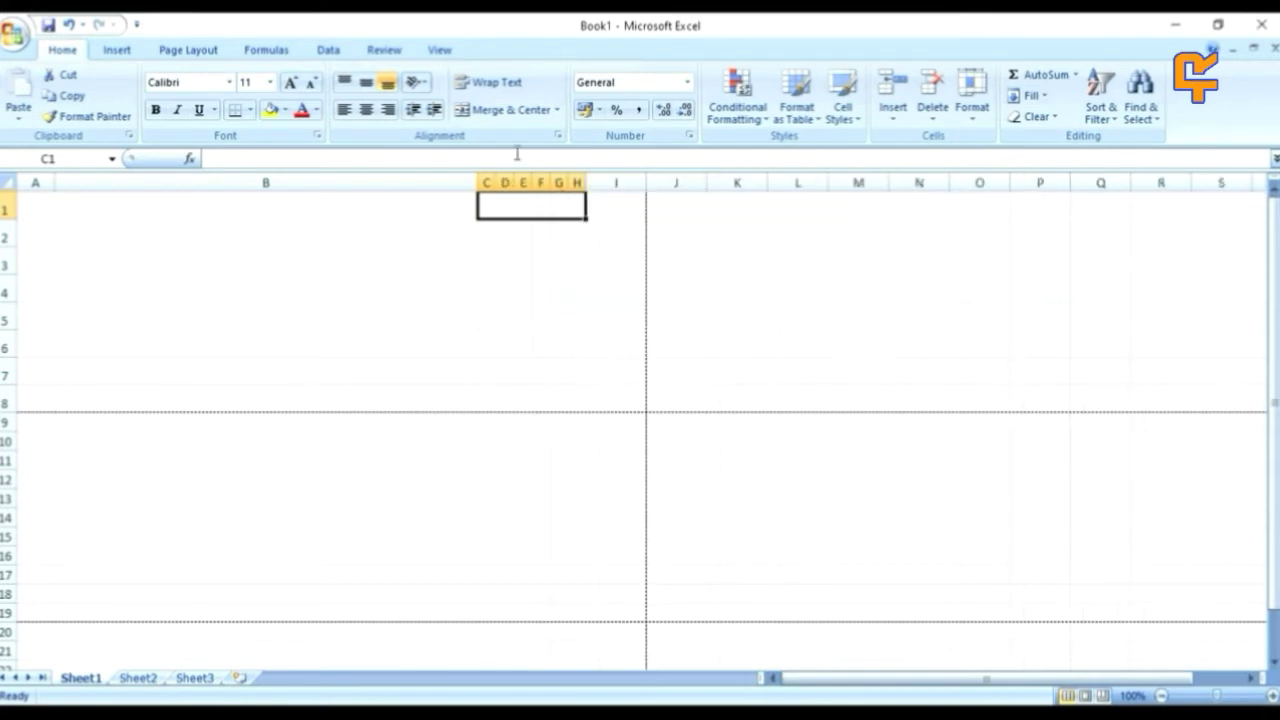
{"action": "left_click", "coordinate": [514, 112]}
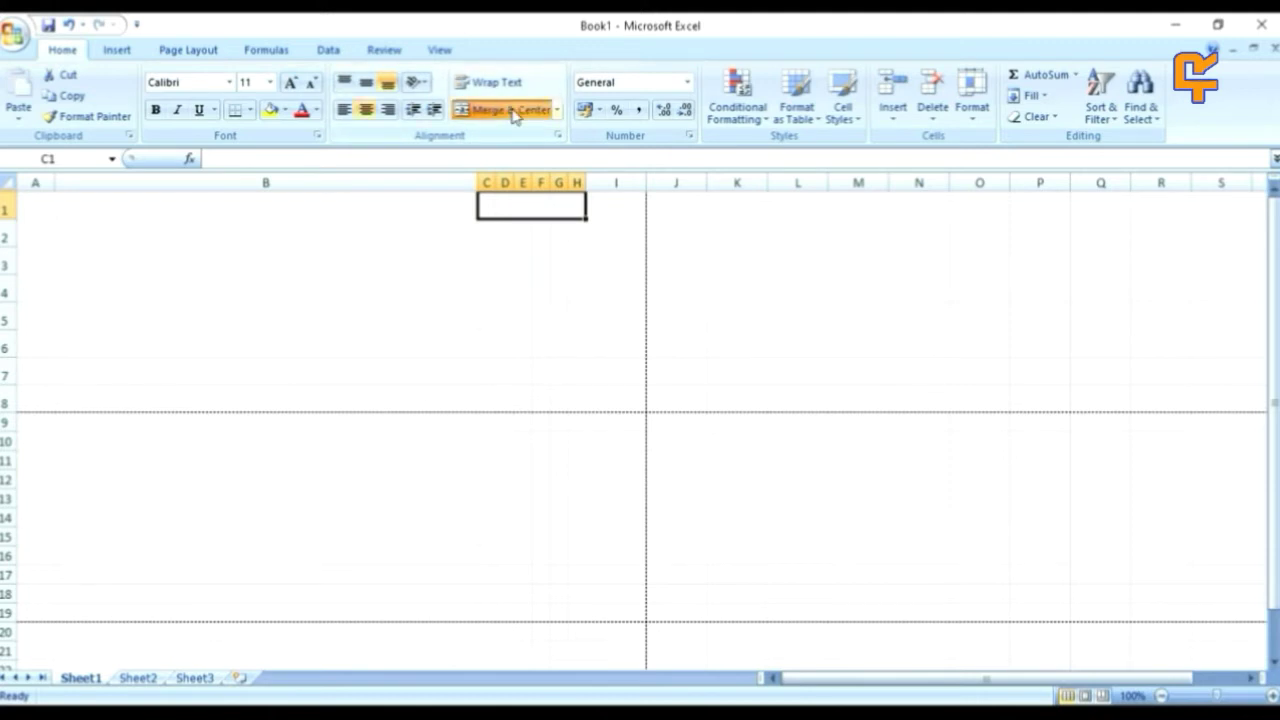
Step: Format the merged cell C1 as a Date with the "March 14, 2001" type and English (Philippines) locale
{"action": "left_click", "coordinate": [687, 82]}
{"action": "left_click", "coordinate": [665, 526]}
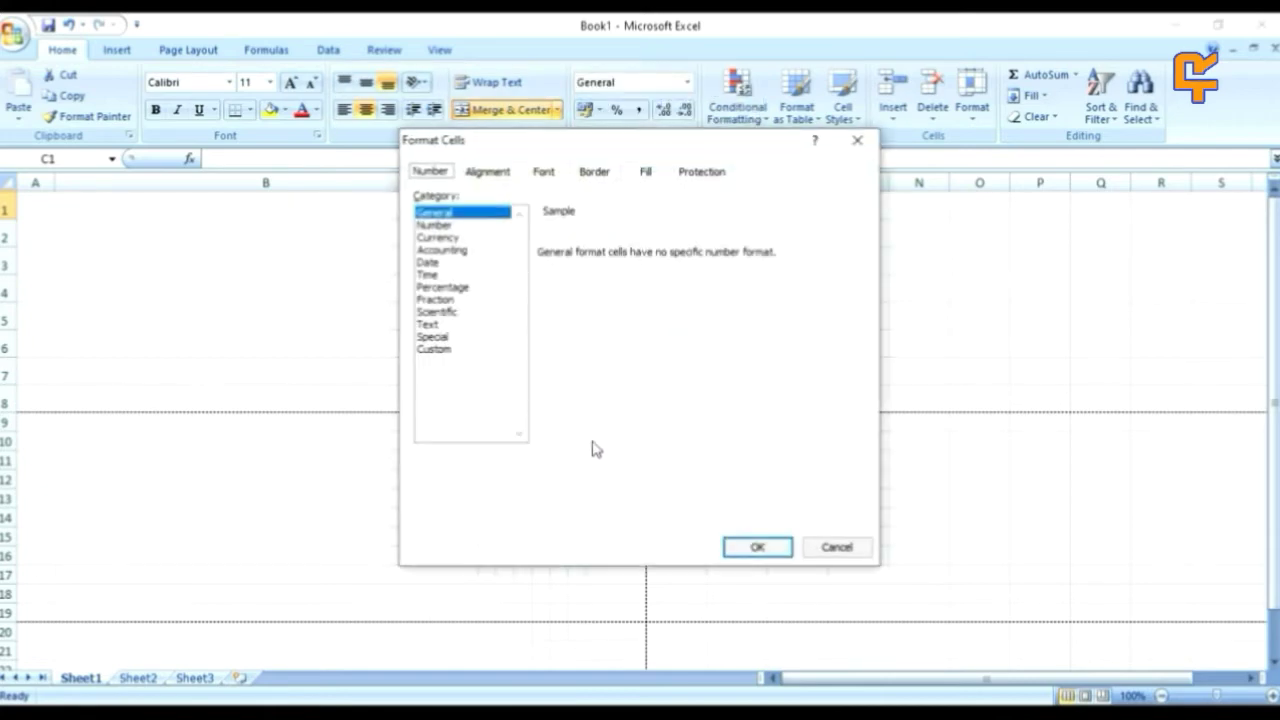
{"action": "left_click", "coordinate": [430, 264]}
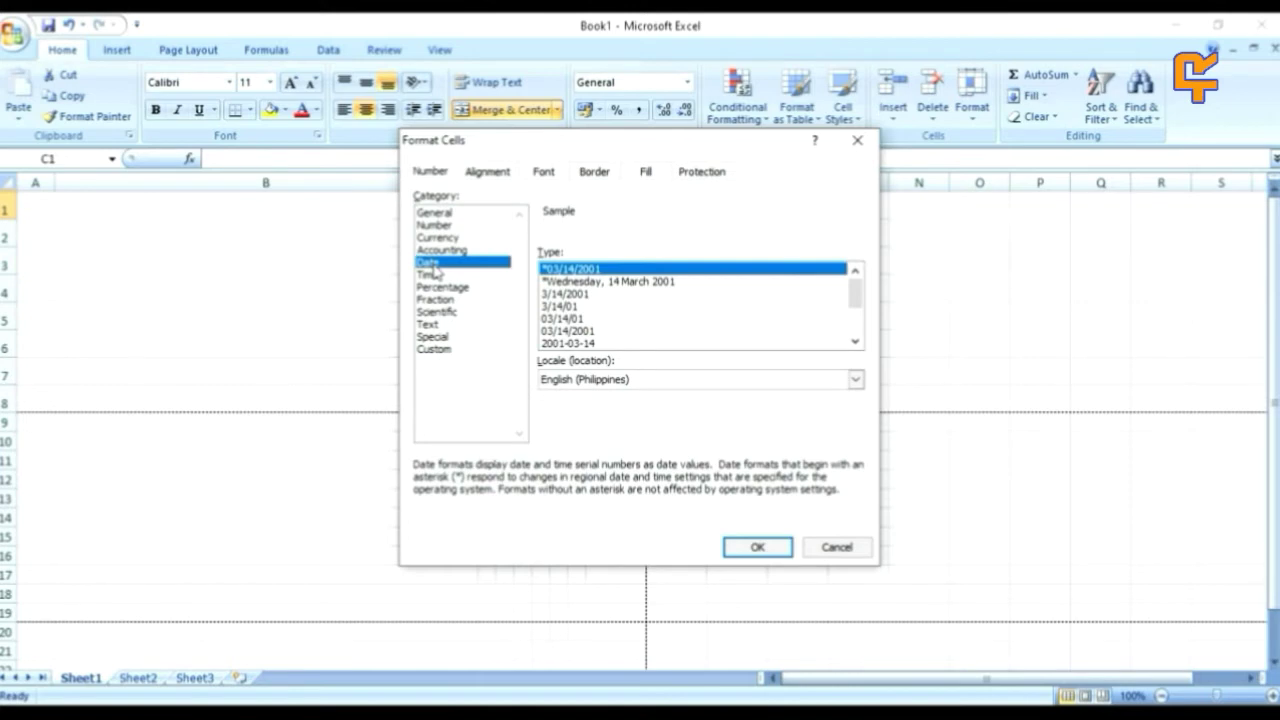
{"action": "left_click", "coordinate": [855, 344]}
{"action": "left_click", "coordinate": [855, 344]}
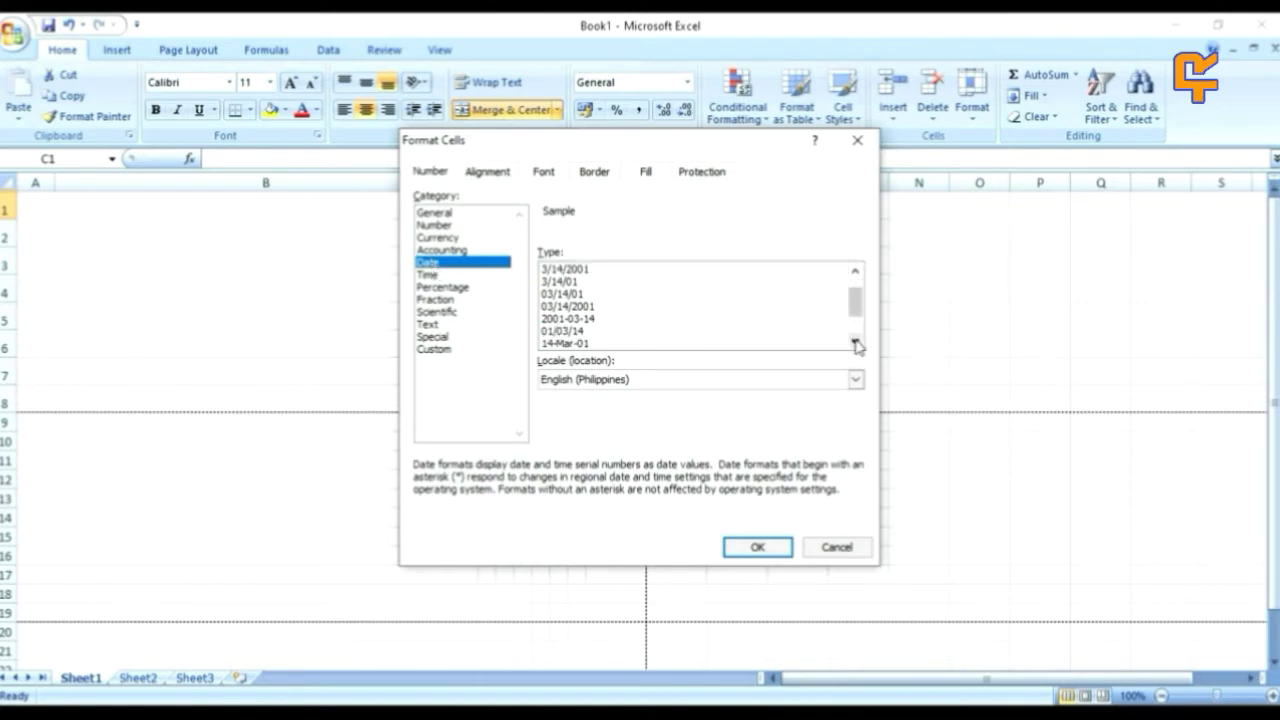
{"action": "left_click", "coordinate": [855, 344]}
{"action": "left_click", "coordinate": [855, 344]}
{"action": "left_click", "coordinate": [855, 344]}
{"action": "left_click", "coordinate": [855, 344]}
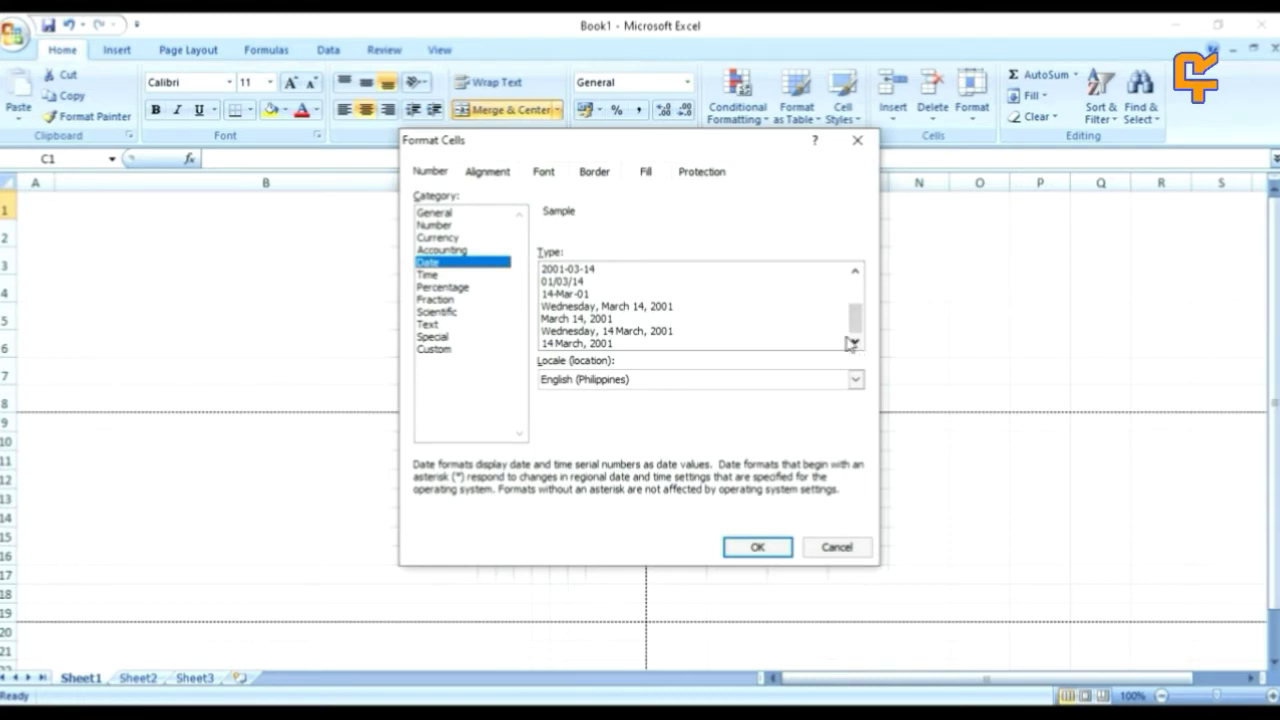
{"action": "left_click", "coordinate": [586, 320]}
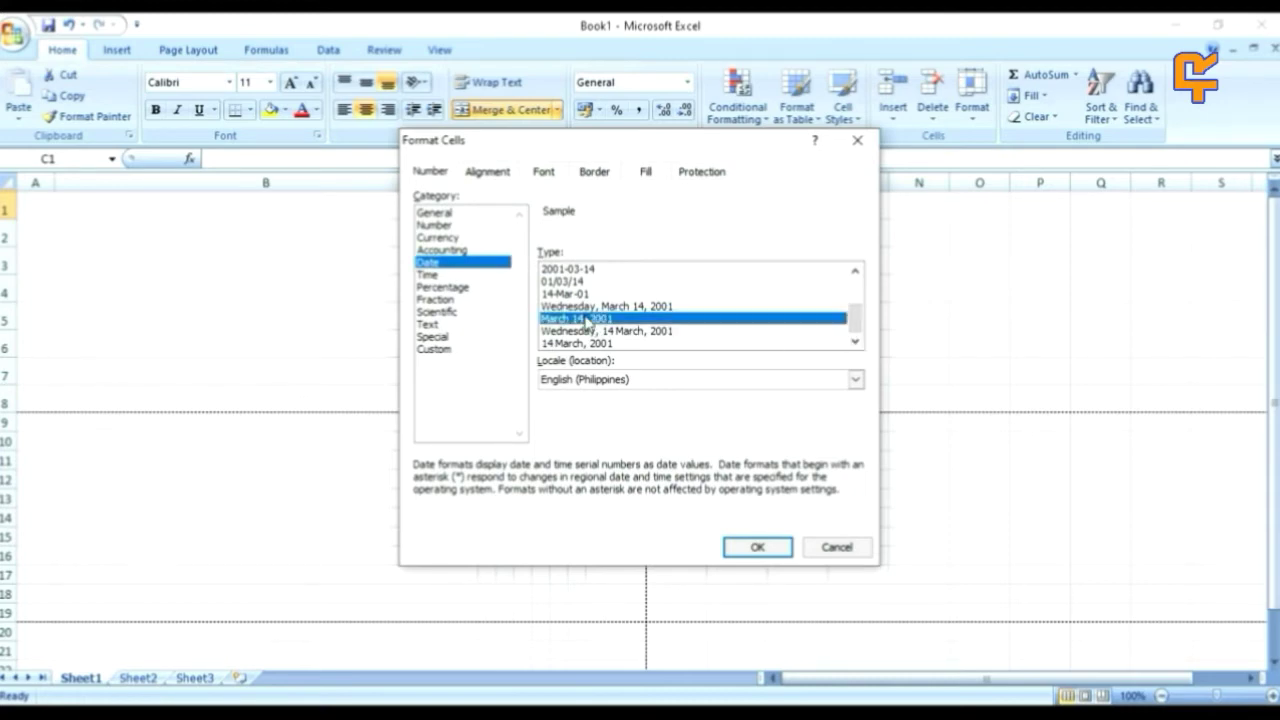
{"action": "left_click", "coordinate": [756, 546]}
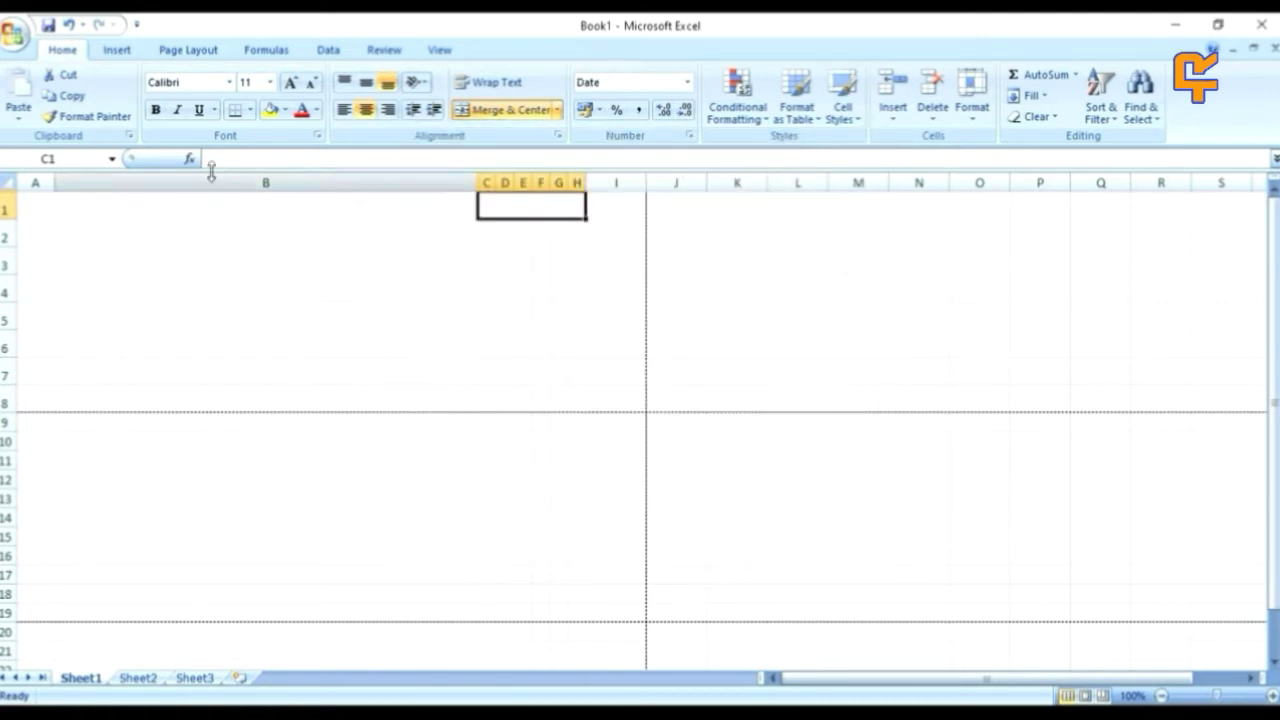
Step: Set the font of the date cell C1 to Arial Narrow, size 10
{"action": "left_click", "coordinate": [229, 83]}
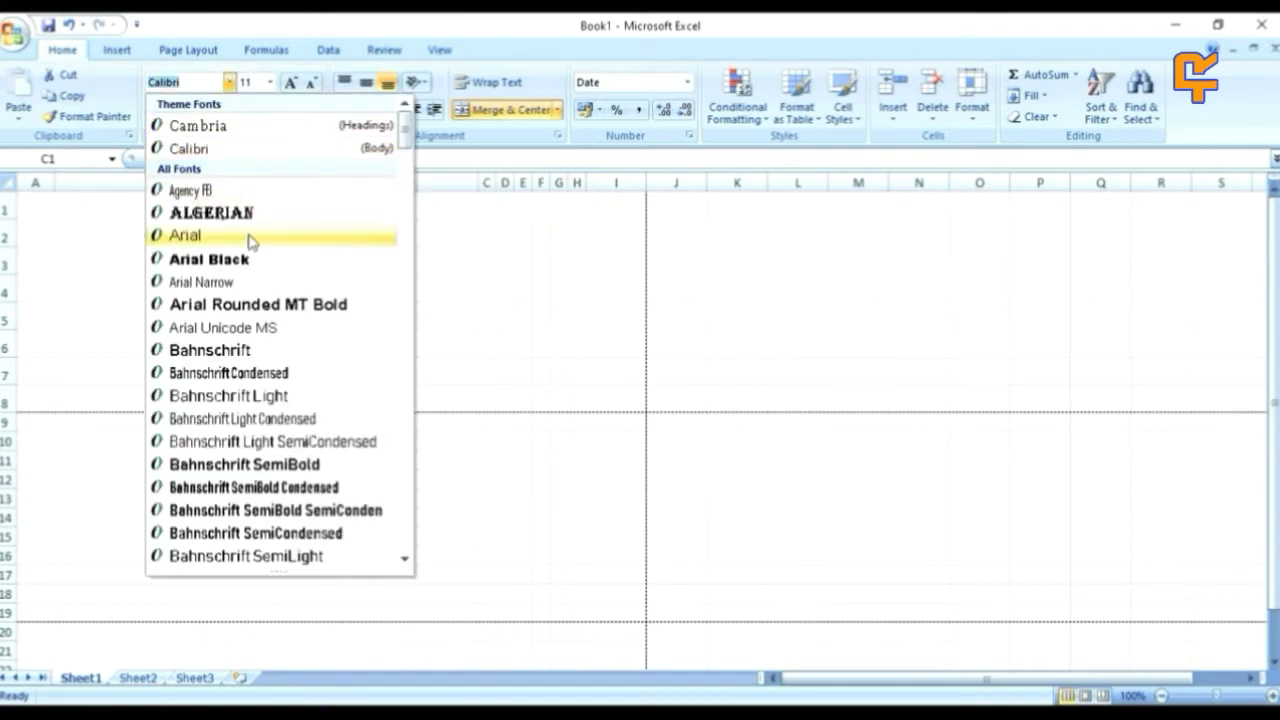
{"action": "left_click", "coordinate": [224, 285]}
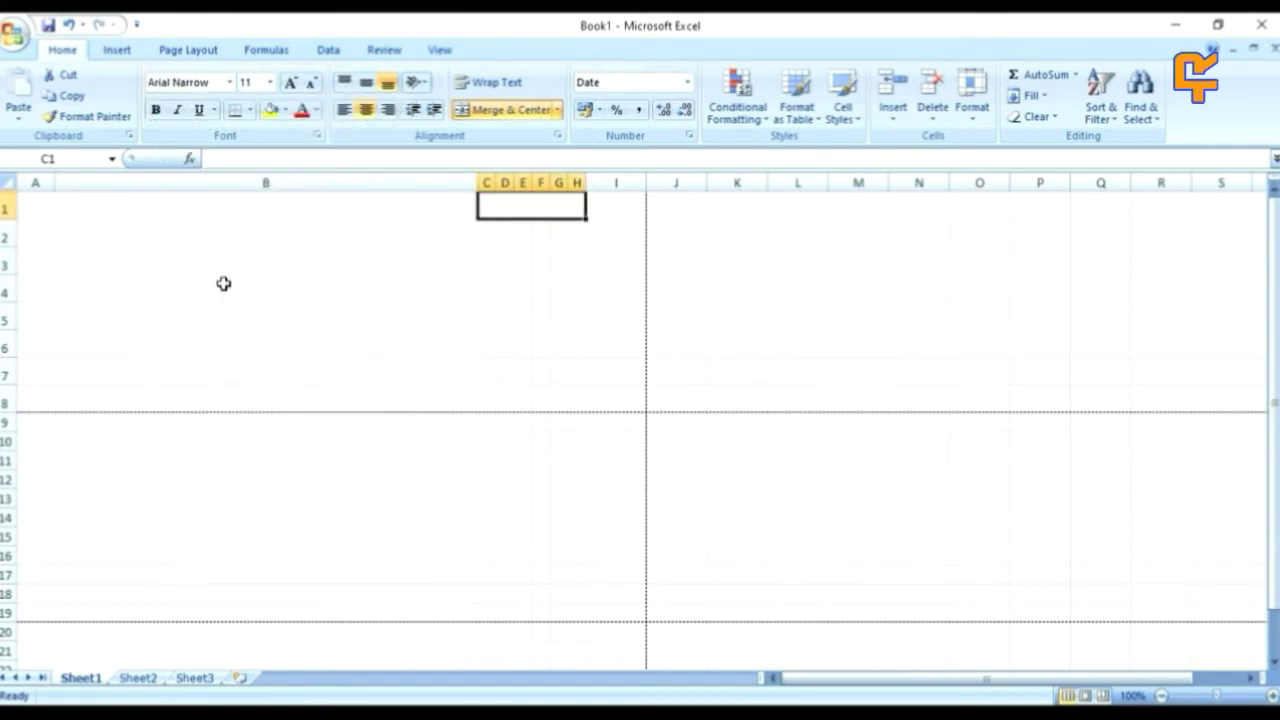
{"action": "left_click", "coordinate": [270, 83]}
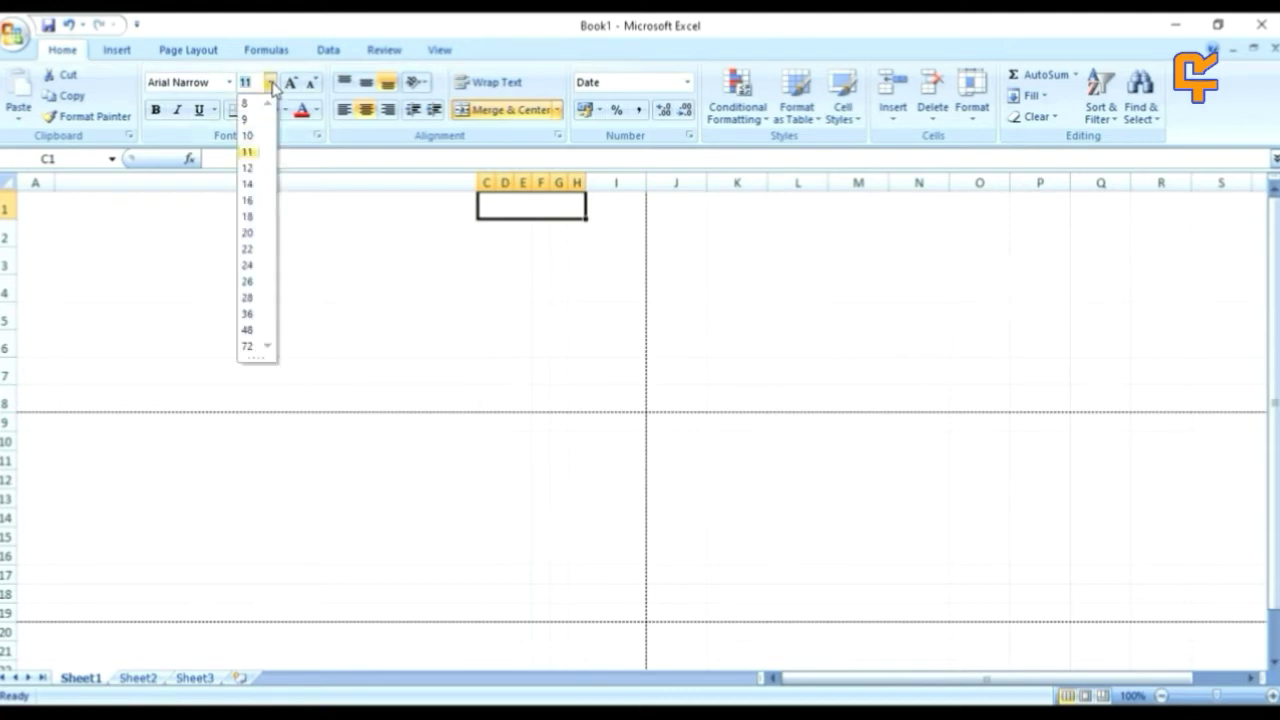
{"action": "left_click", "coordinate": [251, 136]}
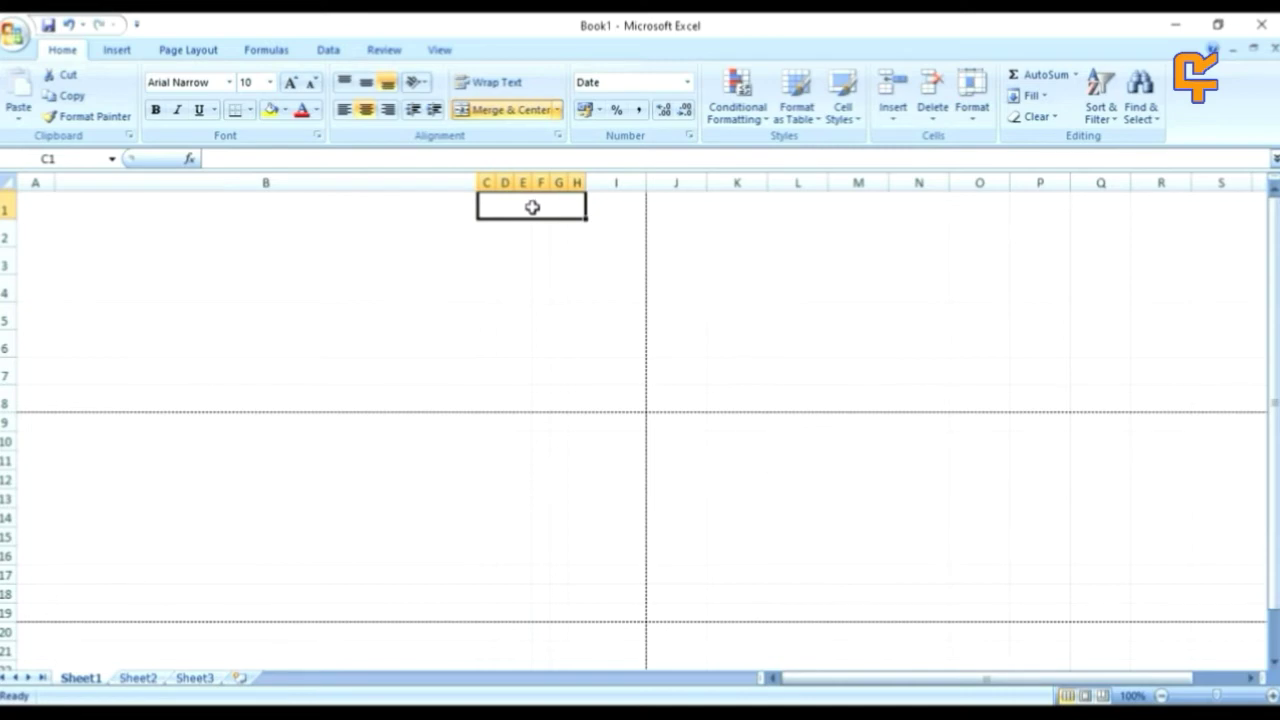
Step: Enter the date 6/29/20 in cell C1 and align it to the top of the cell
{"action": "type", "text": "6/29"}
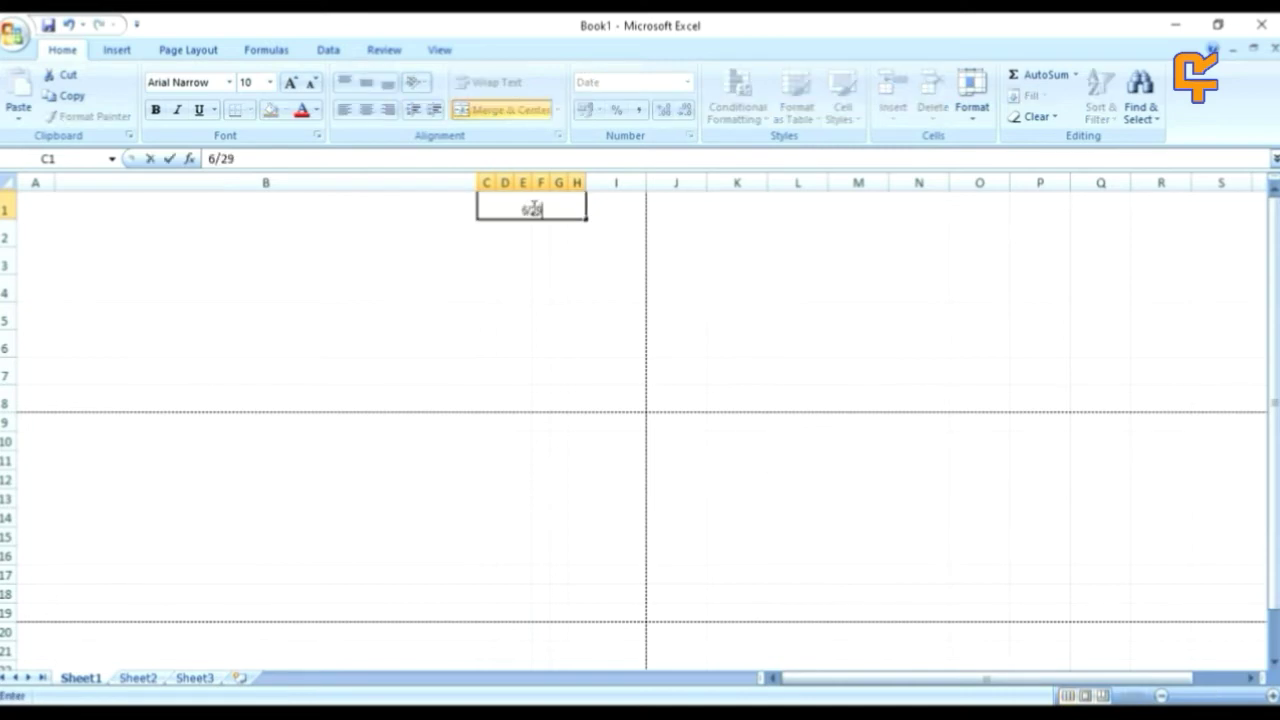
{"action": "type", "text": "/20"}
{"action": "left_click", "coordinate": [459, 255]}
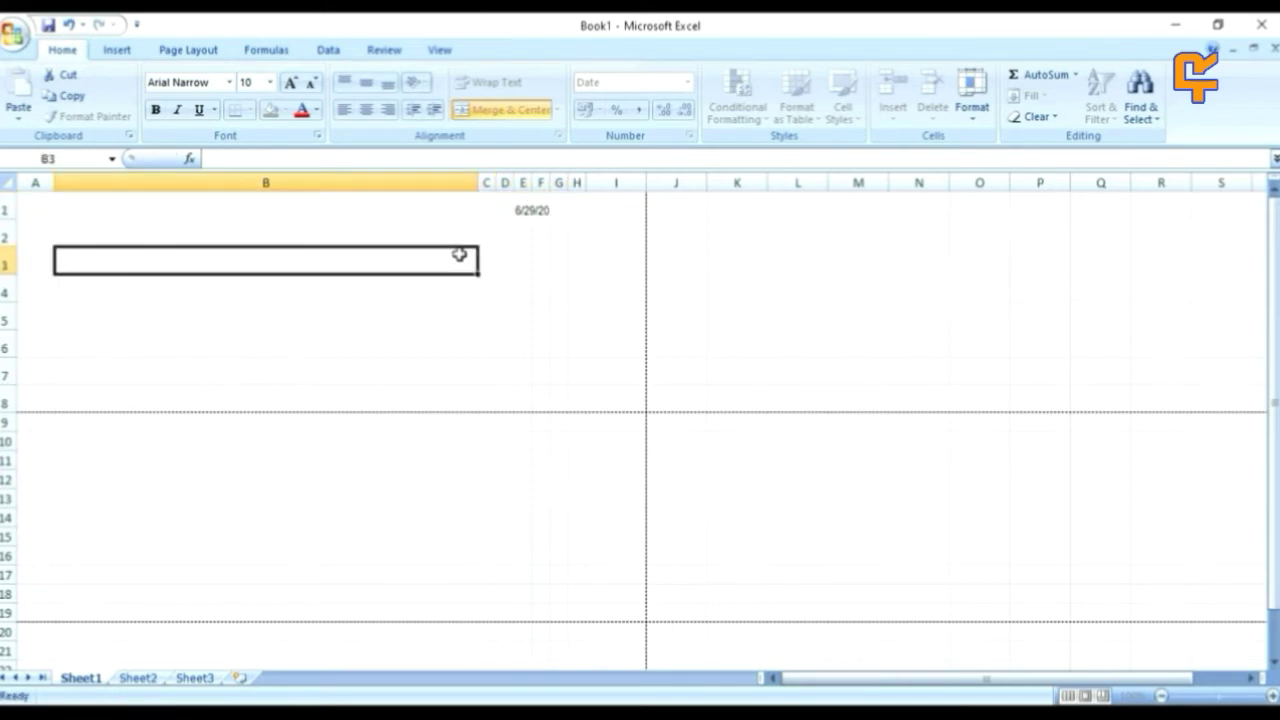
{"action": "left_click", "coordinate": [544, 210]}
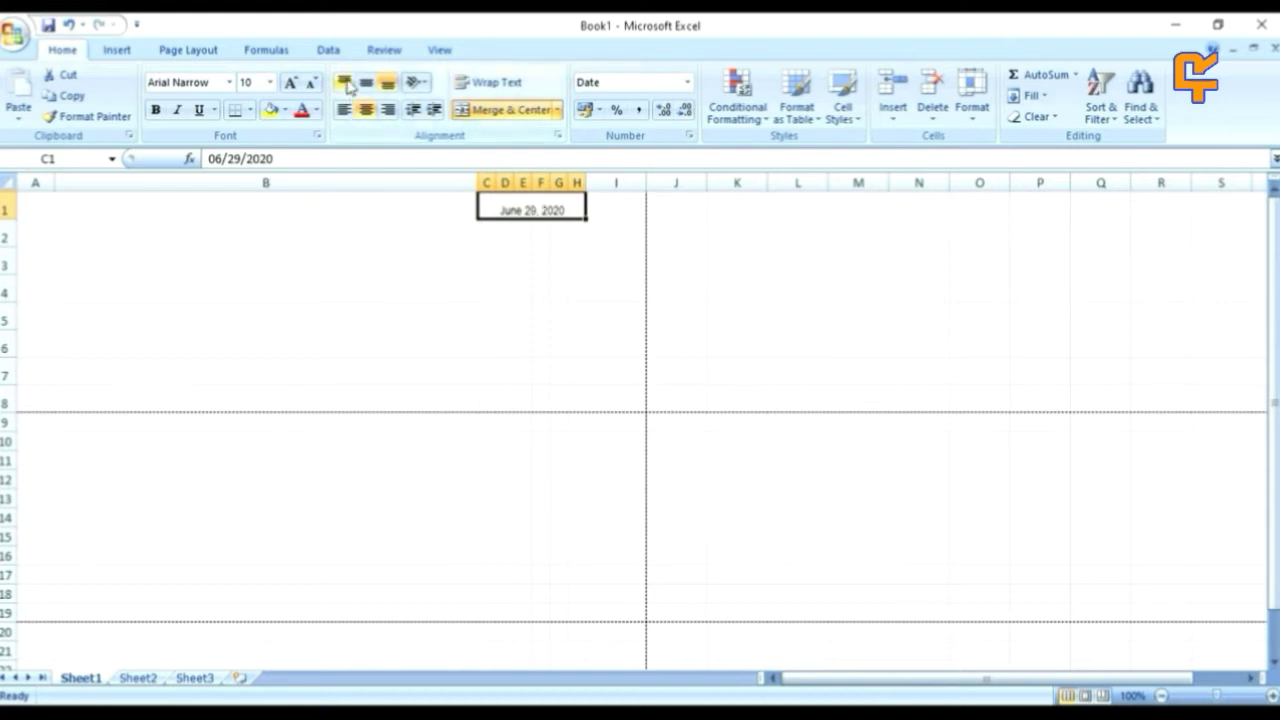
{"action": "left_click", "coordinate": [345, 83]}
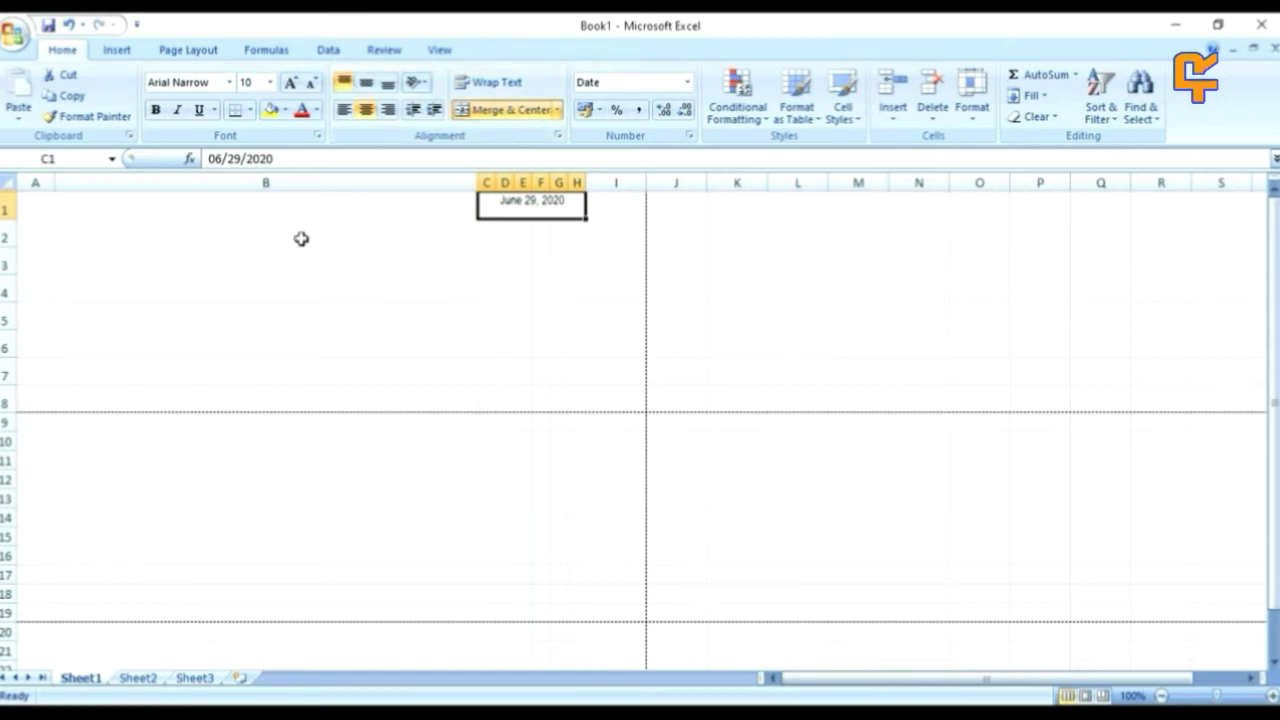
Step: Enter the person's name in cell B2
{"action": "left_click", "coordinate": [251, 233]}
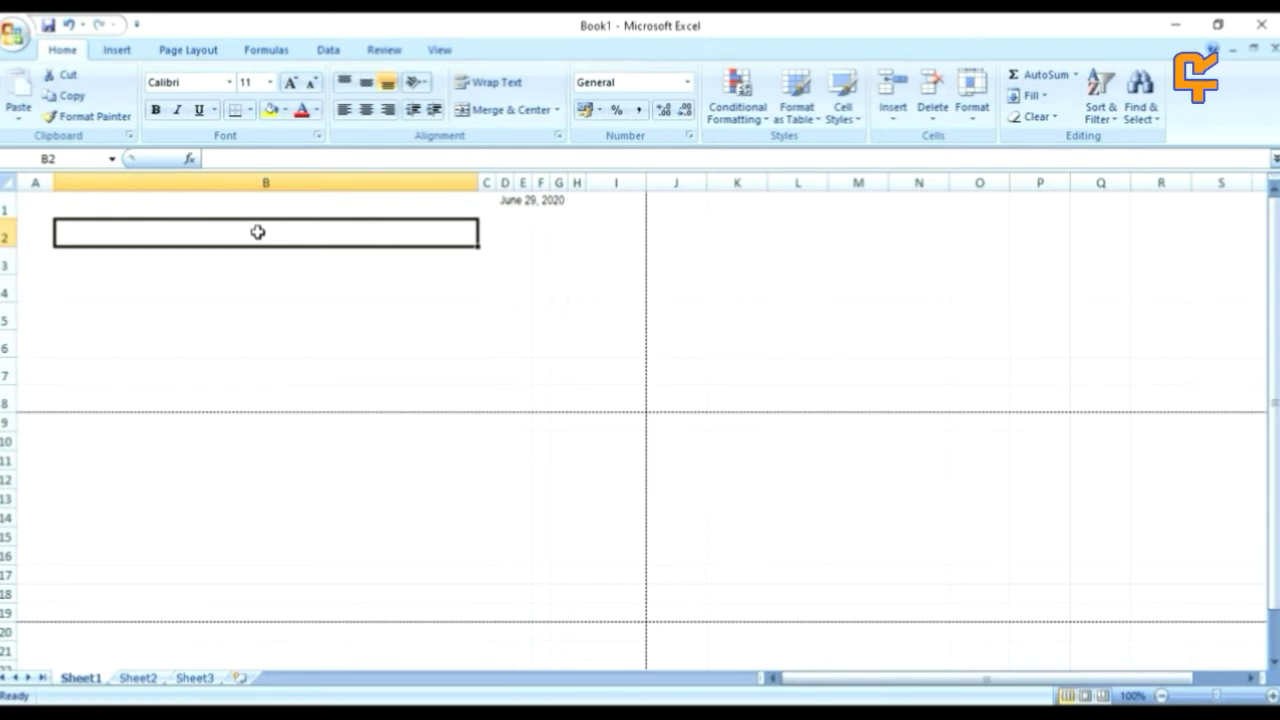
{"action": "type", "text": "E"}
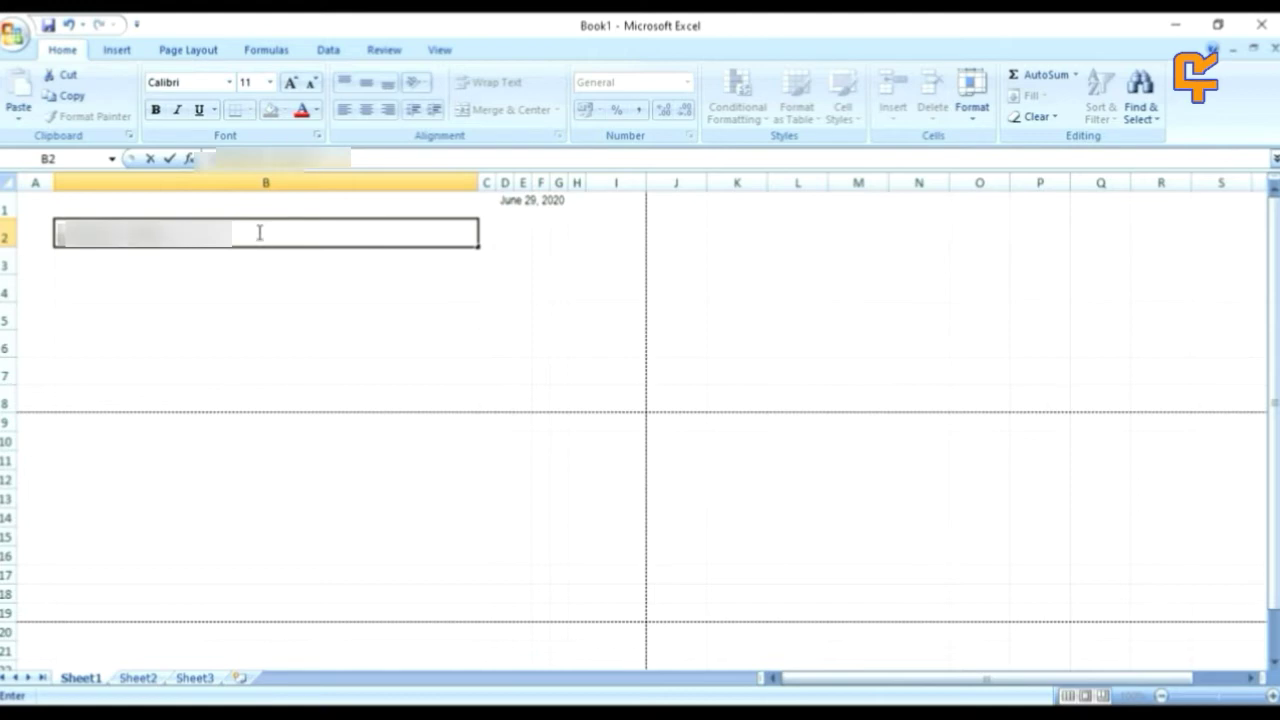
{"action": "left_click", "coordinate": [254, 274]}
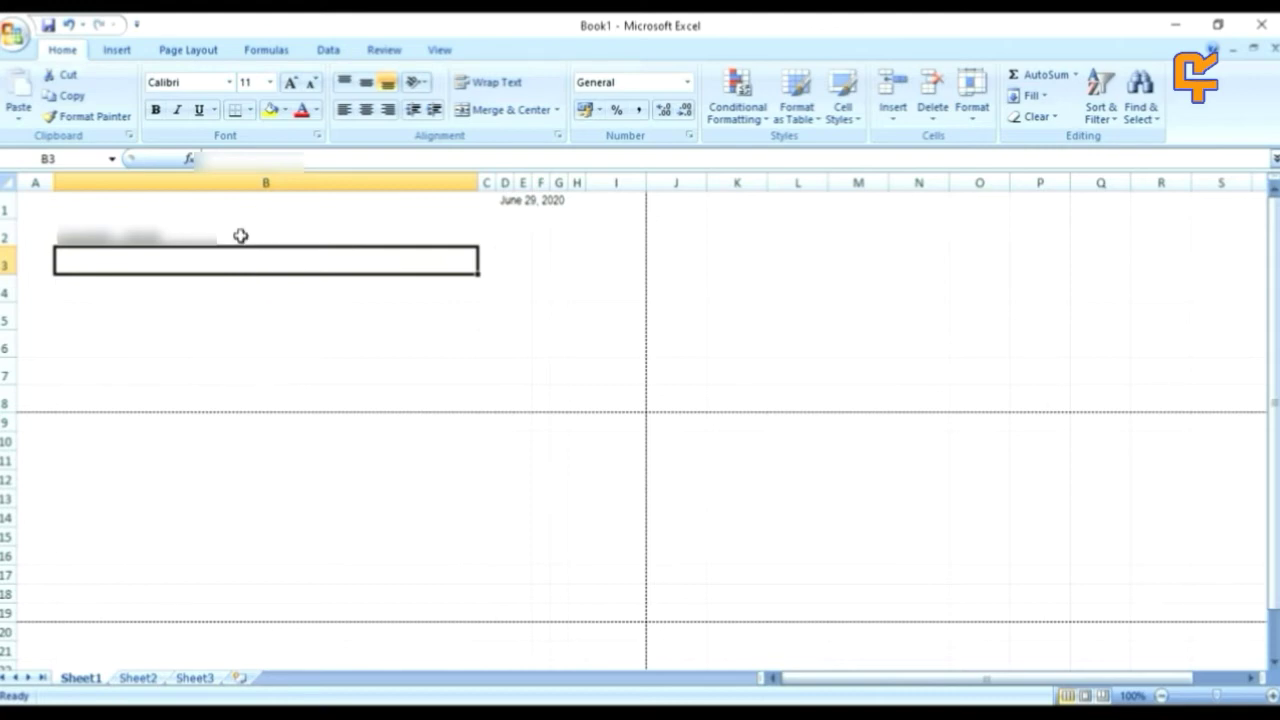
Step: Format the name in cell B2 as Arial Narrow, size 10, with middle vertical alignment
{"action": "left_click", "coordinate": [239, 235]}
{"action": "left_click", "coordinate": [229, 82]}
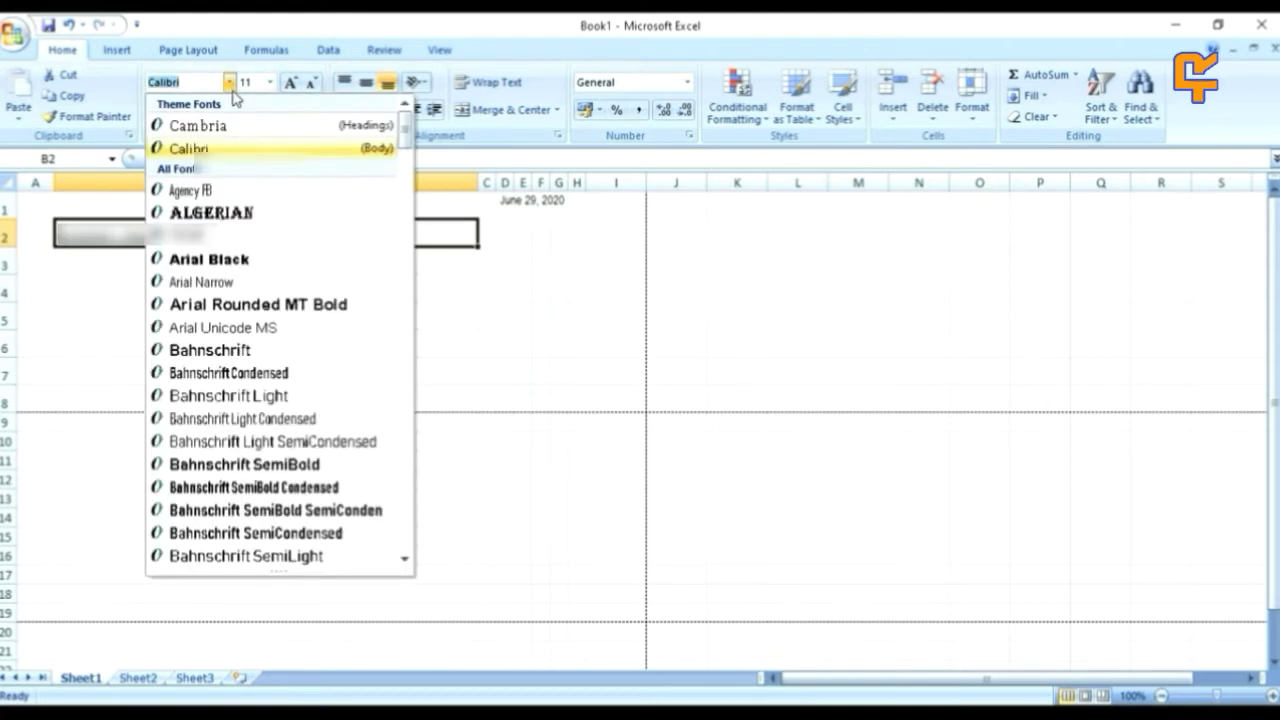
{"action": "left_click", "coordinate": [220, 284]}
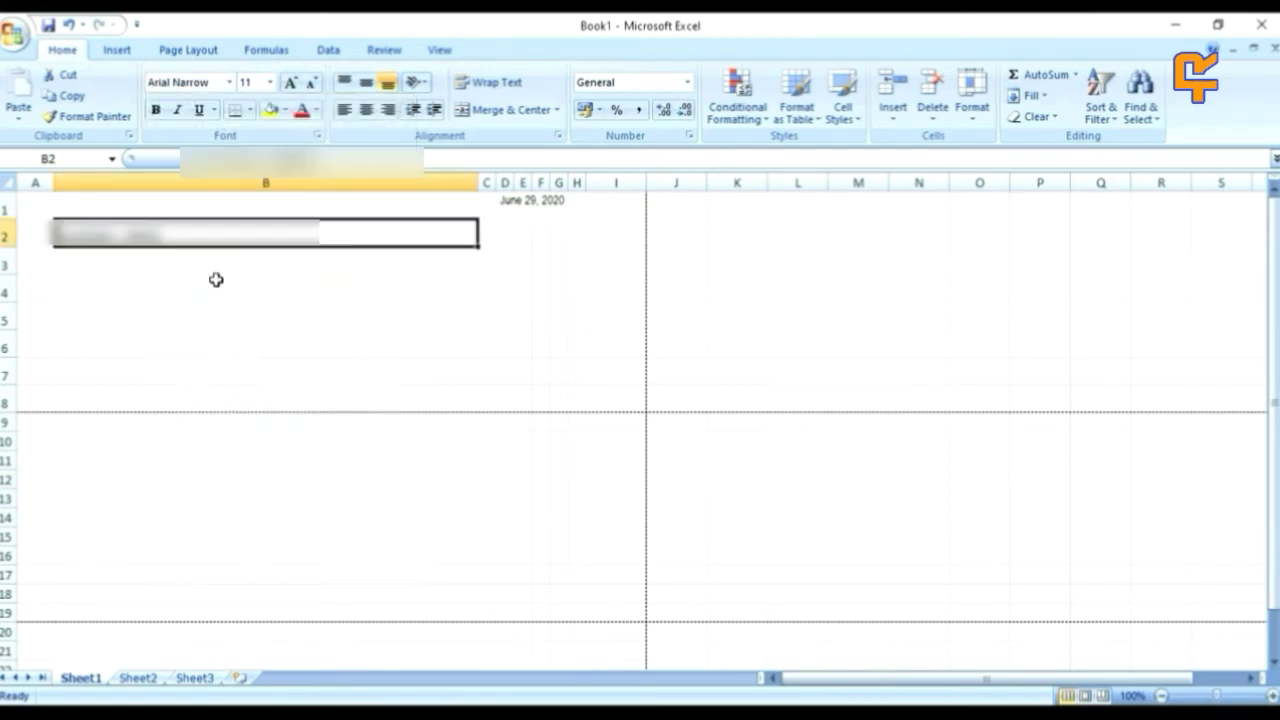
{"action": "left_click", "coordinate": [271, 82]}
{"action": "left_click", "coordinate": [248, 133]}
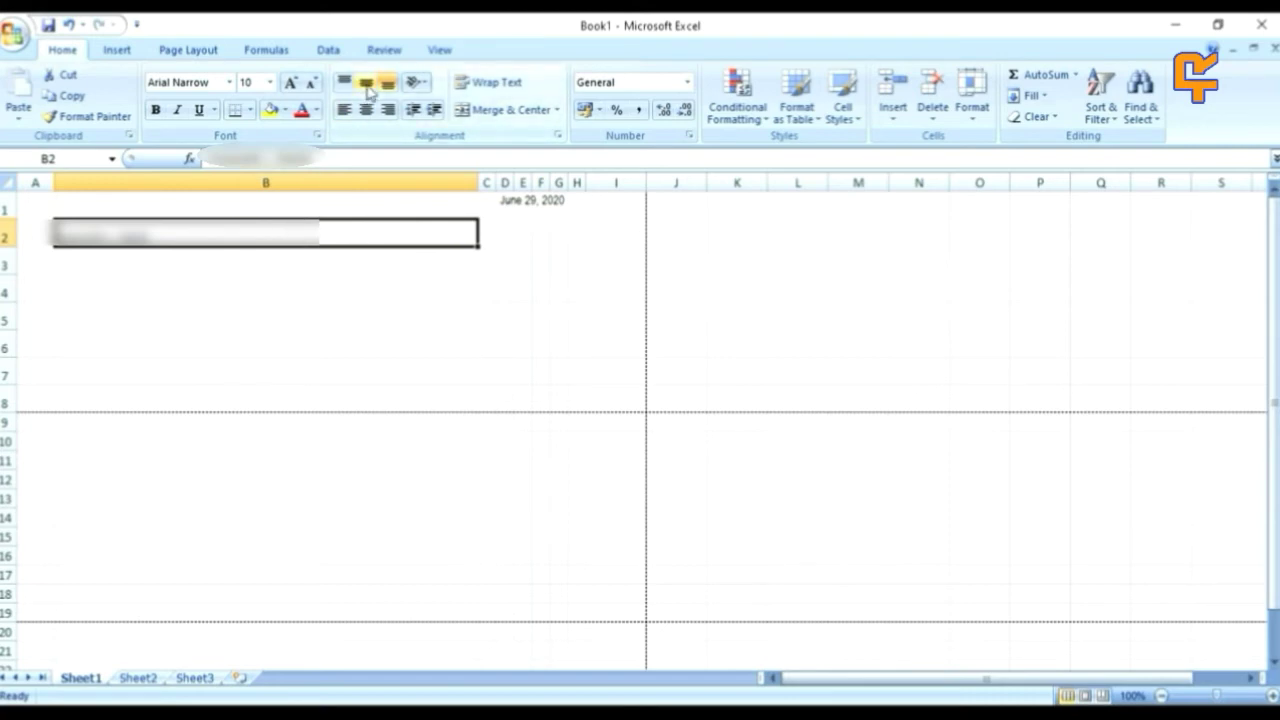
{"action": "left_click", "coordinate": [366, 86]}
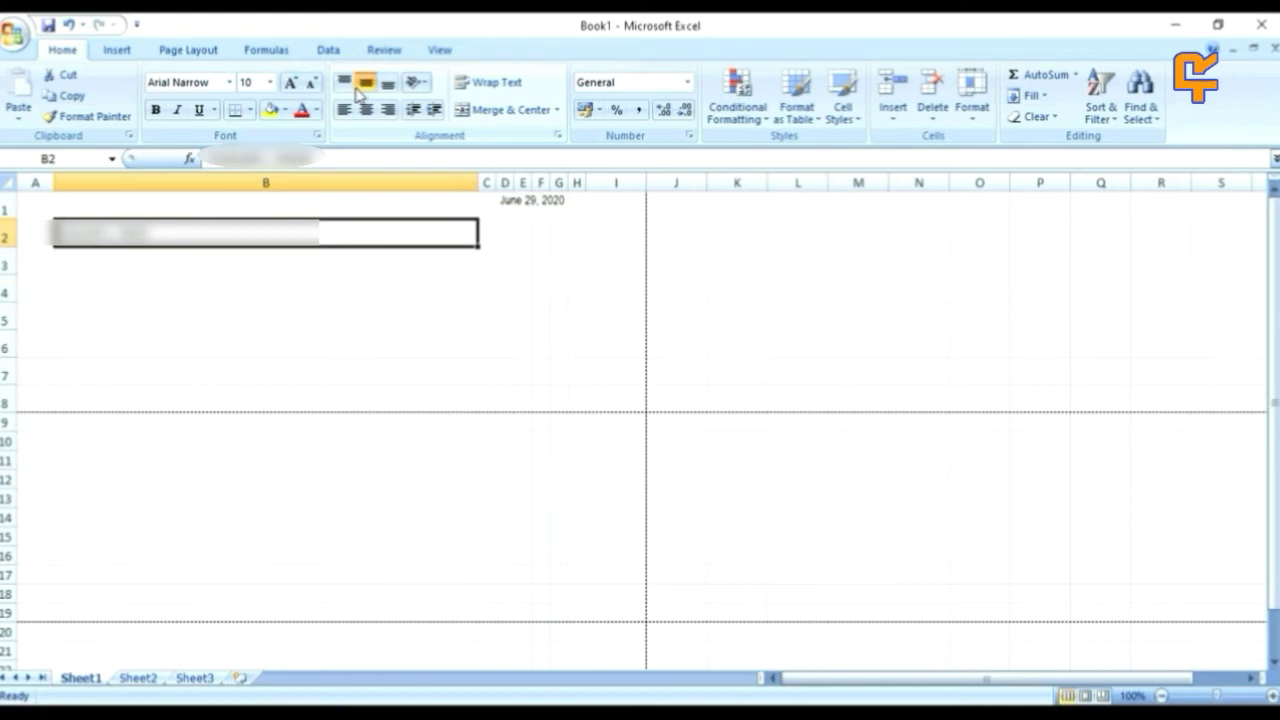
Step: Merge and center cells C2 to F2 and apply the comma style number format
{"action": "left_click", "coordinate": [489, 235]}
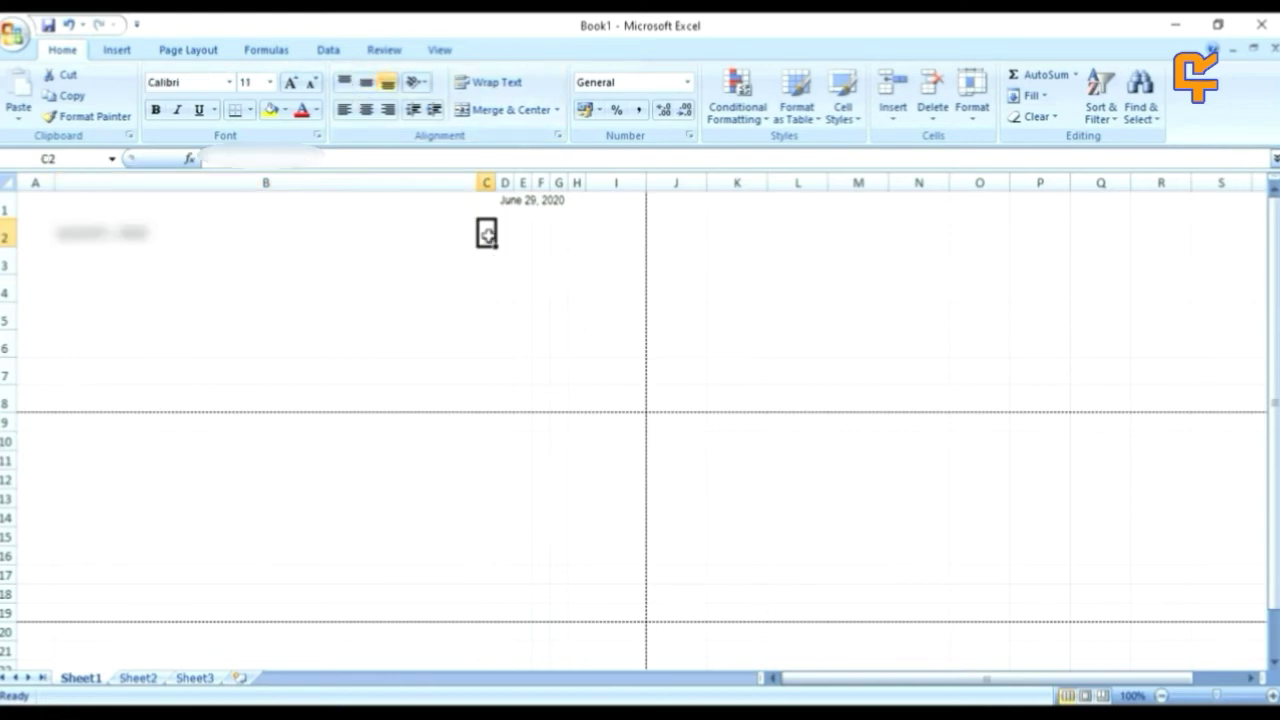
{"action": "left_click_drag", "start_coordinate": [487, 235], "coordinate": [532, 242]}
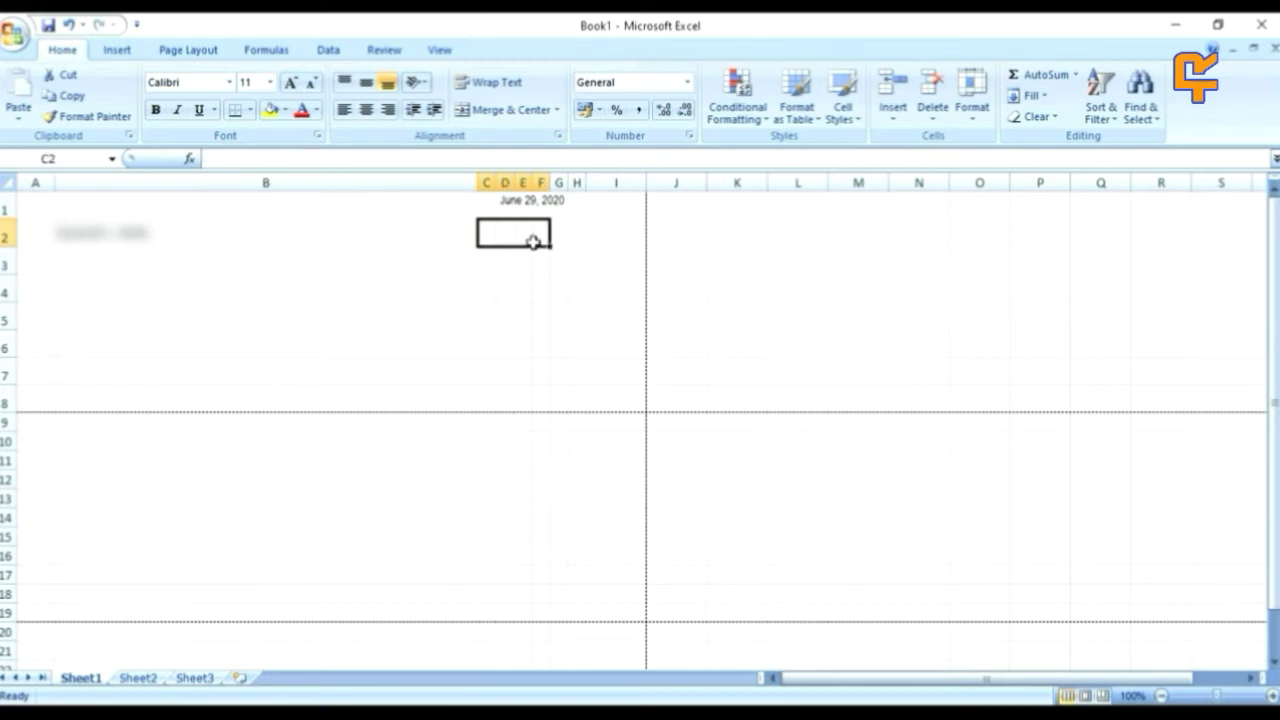
{"action": "left_click", "coordinate": [525, 112]}
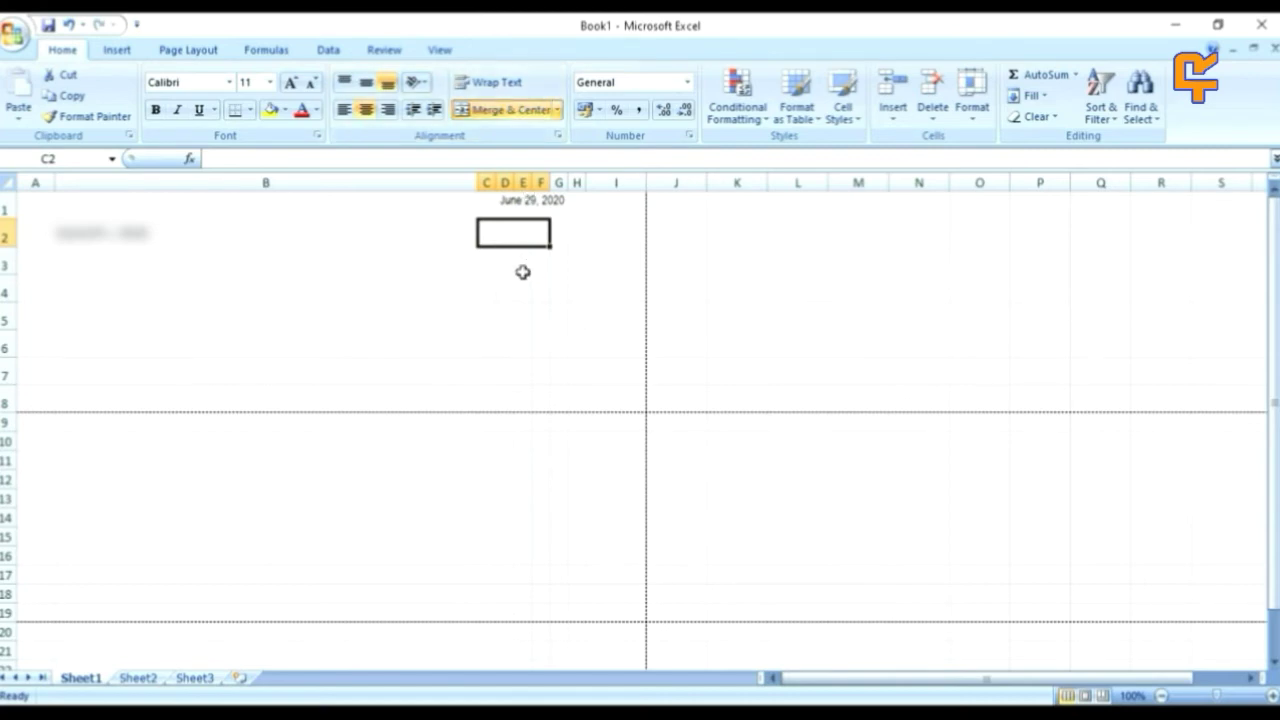
{"action": "left_click", "coordinate": [639, 110]}
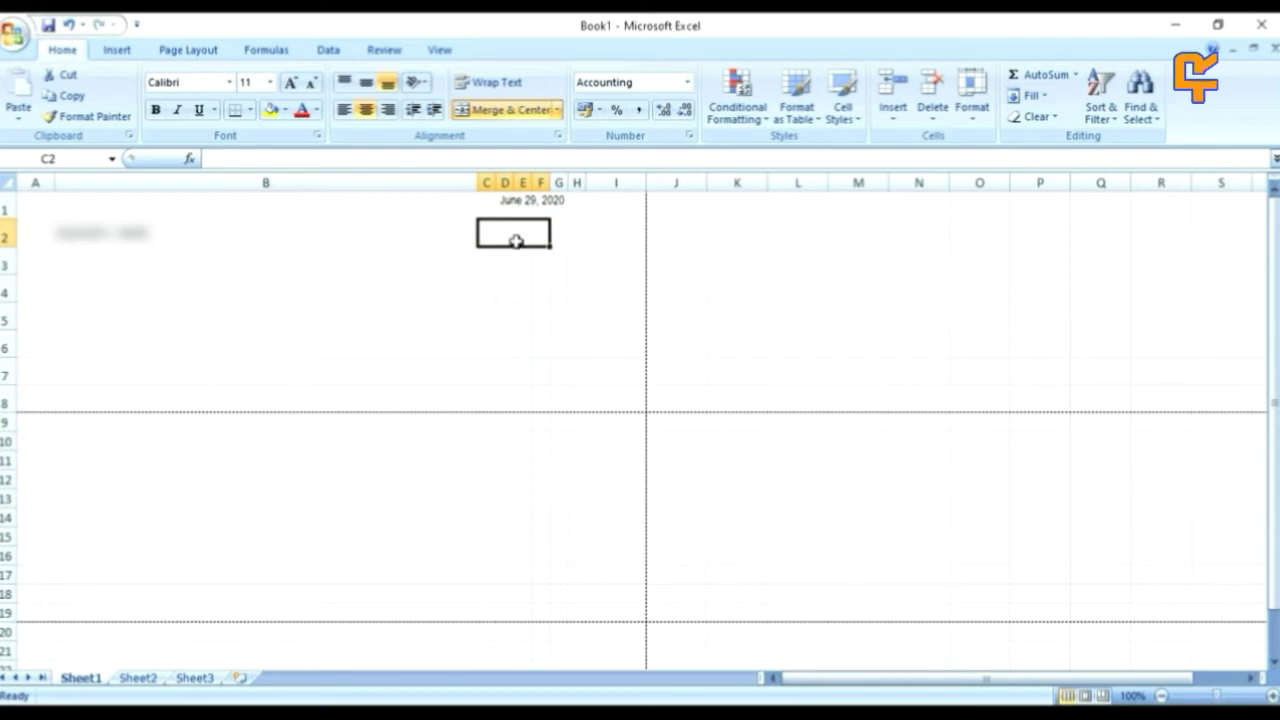
Step: Enter the amount 175313.10 in the merged cell C2
{"action": "type", "text": "17"}
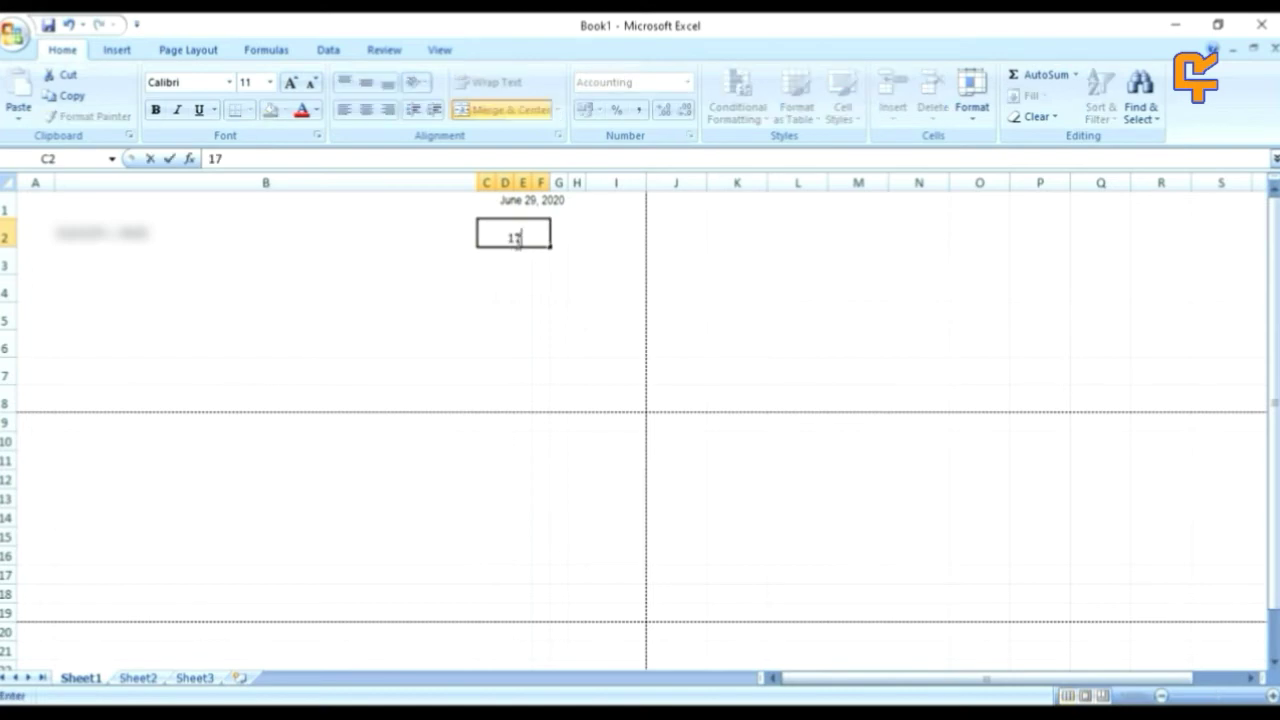
{"action": "type", "text": "5313.10"}
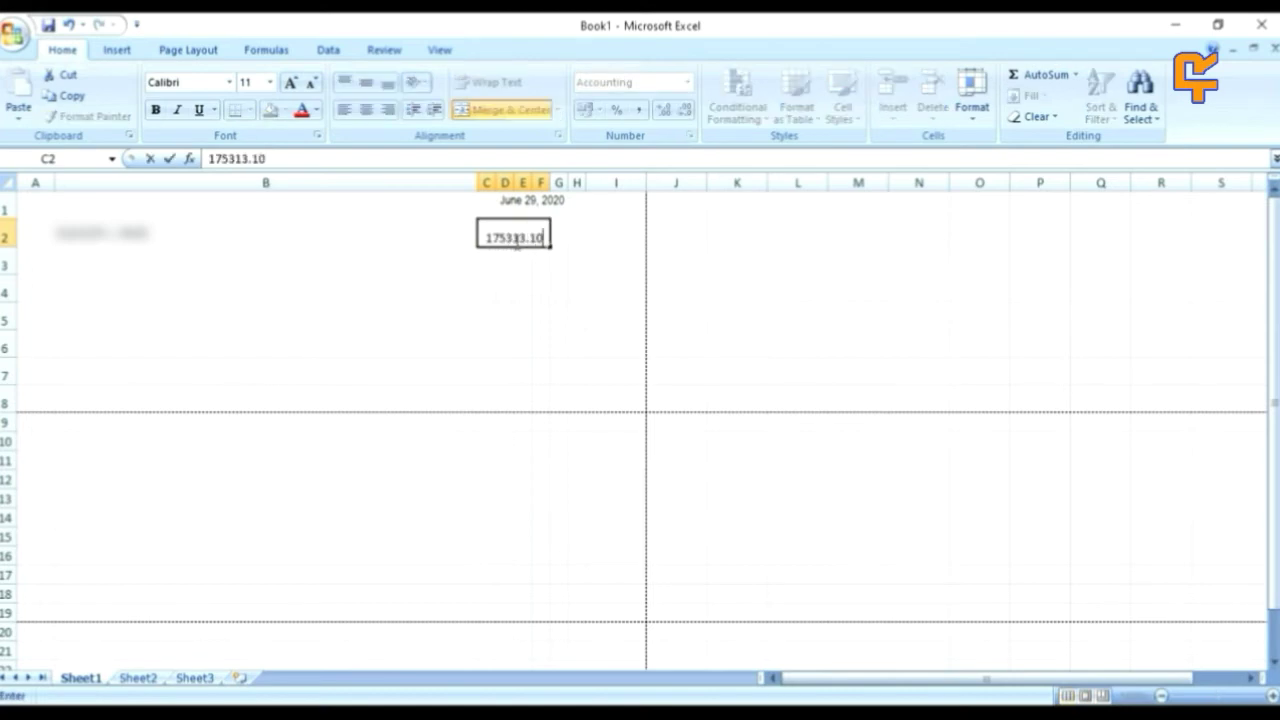
{"action": "left_click", "coordinate": [373, 292]}
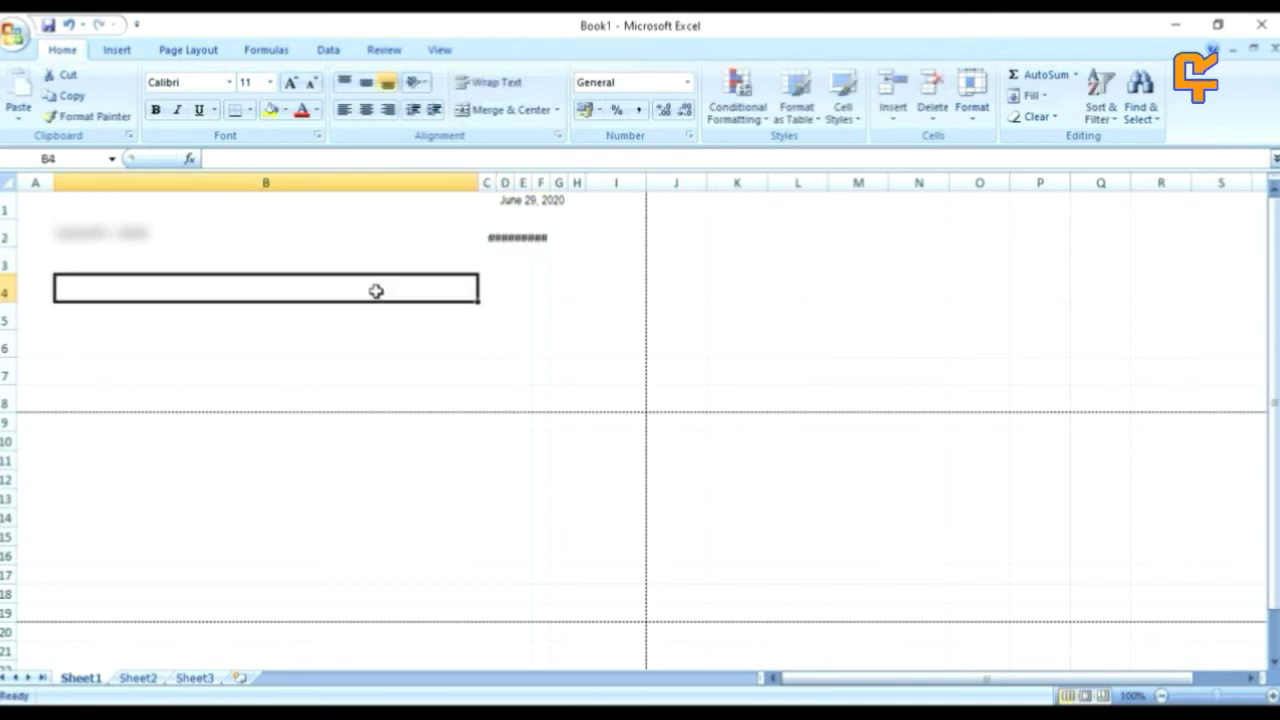
Step: Format the amount in cell C2 as Arial Narrow, size 10, aligned to the top of the cell
{"action": "left_click", "coordinate": [526, 236]}
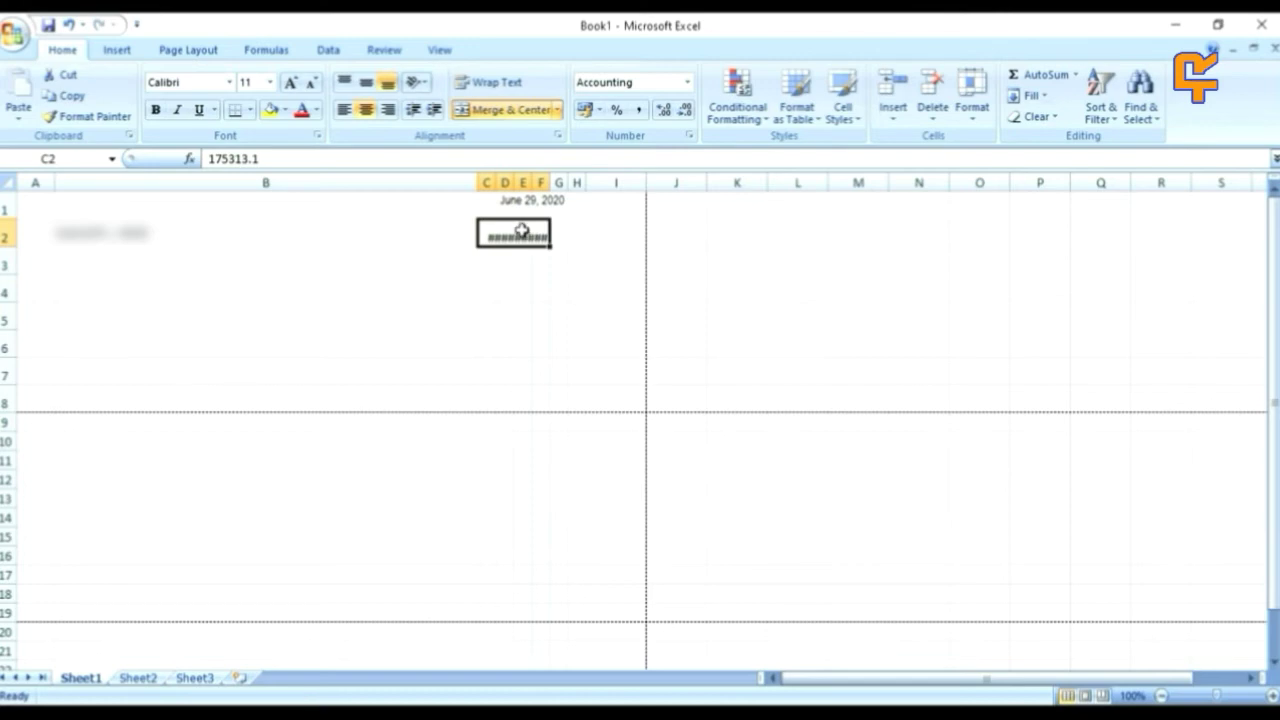
{"action": "left_click", "coordinate": [230, 88]}
{"action": "left_click", "coordinate": [225, 285]}
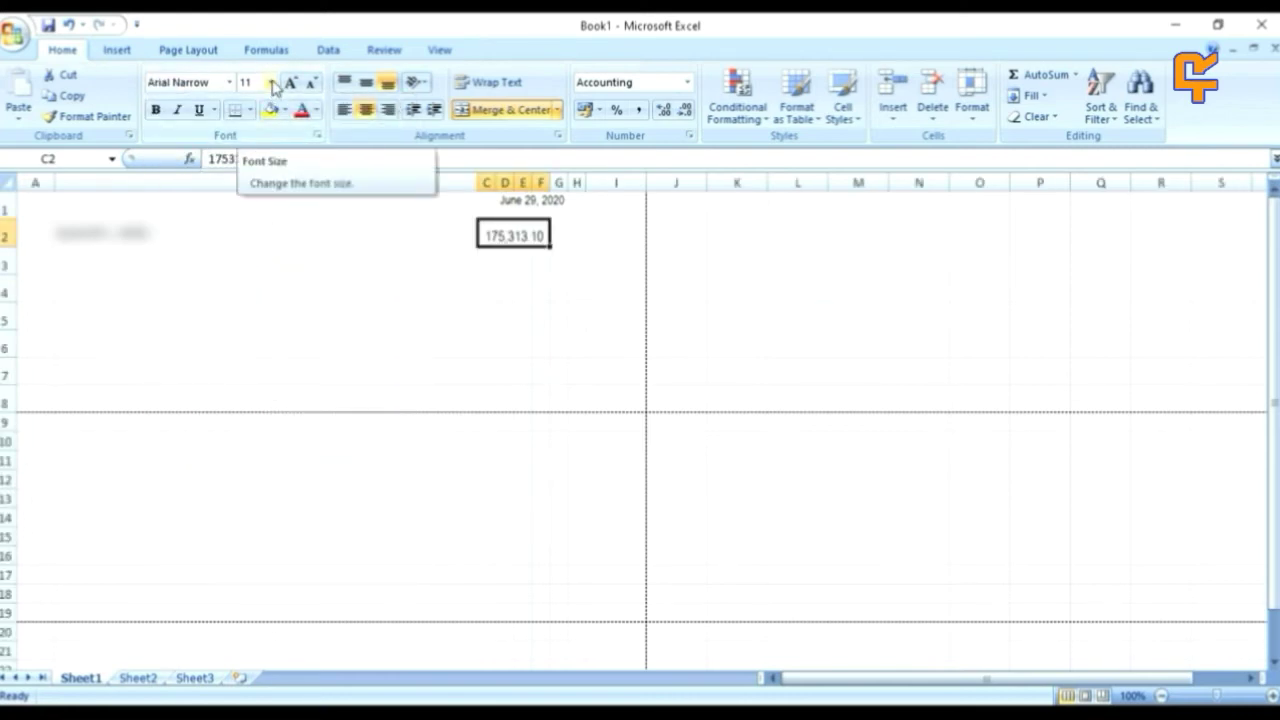
{"action": "left_click", "coordinate": [270, 83]}
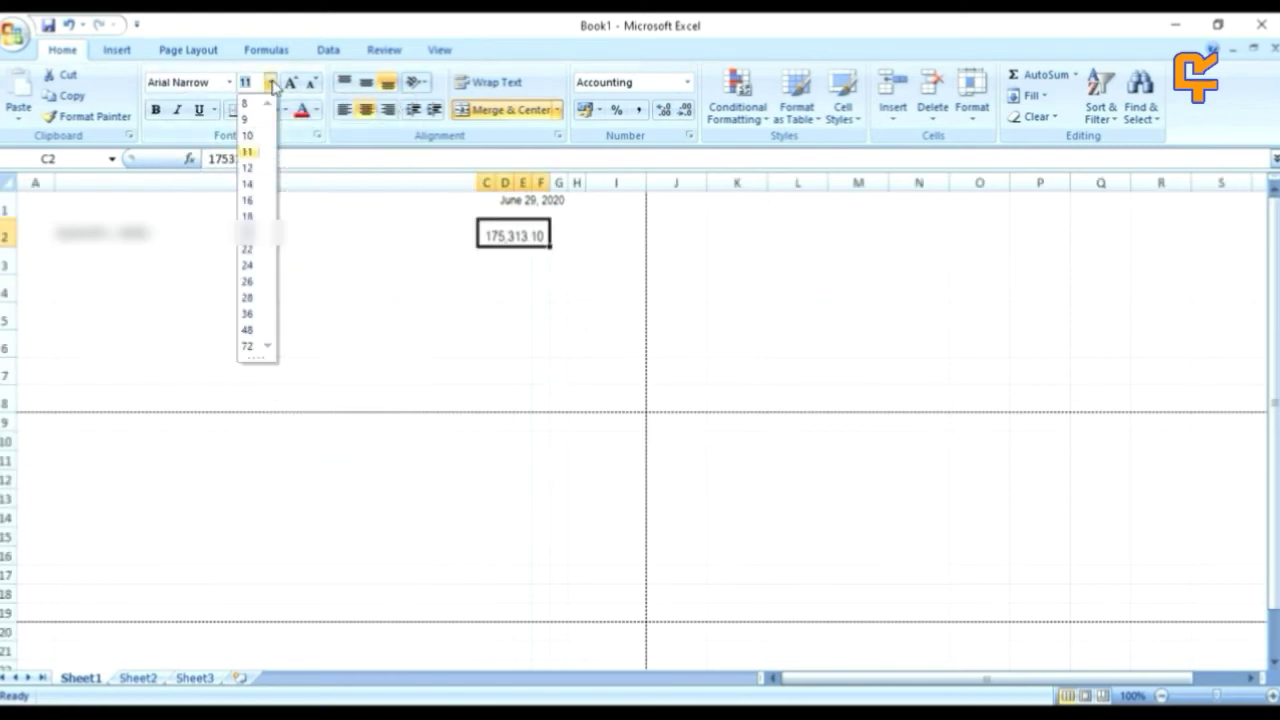
{"action": "left_click", "coordinate": [250, 136]}
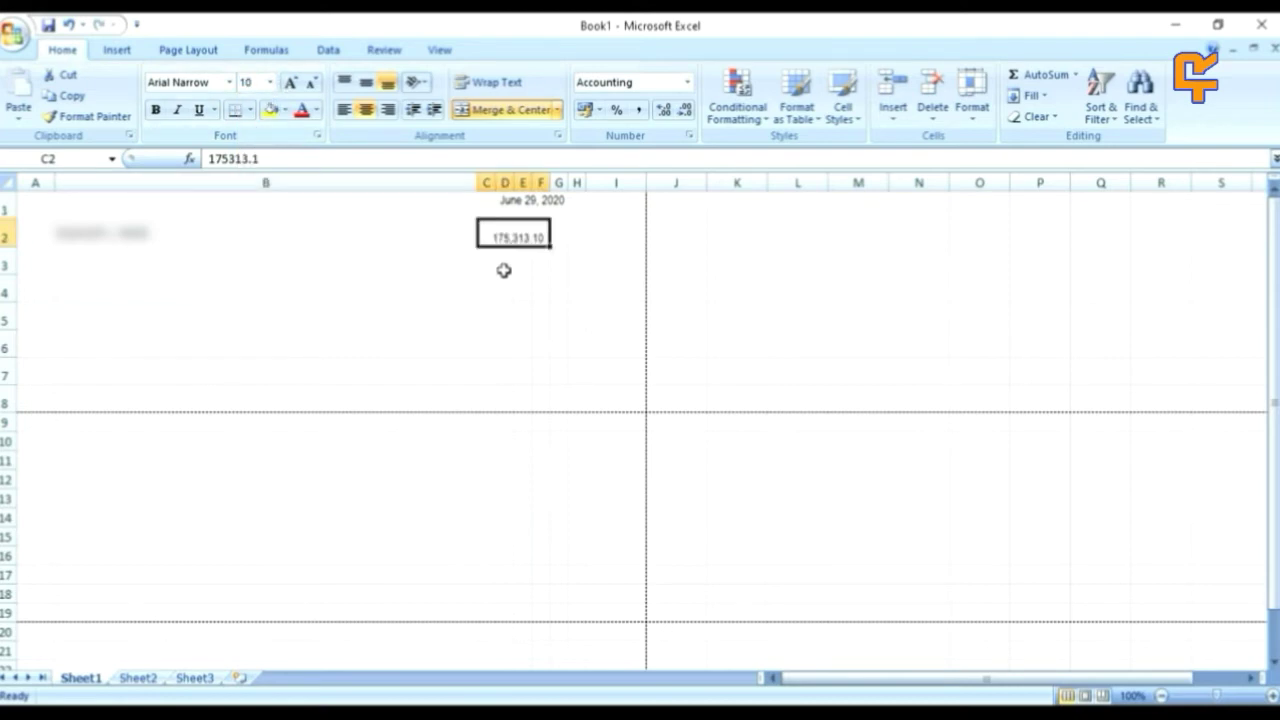
{"action": "left_click", "coordinate": [343, 80]}
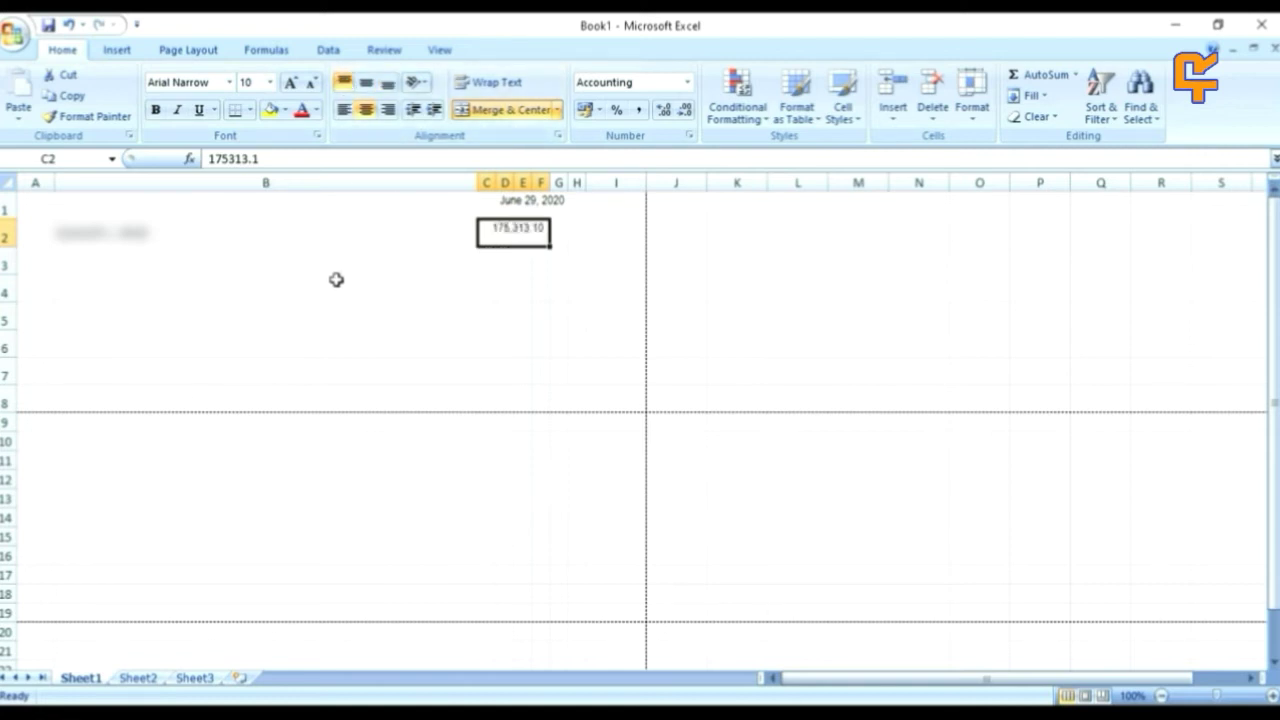
Step: Merge cells A3 to I3 into one cell with left-aligned content
{"action": "left_click", "coordinate": [72, 264]}
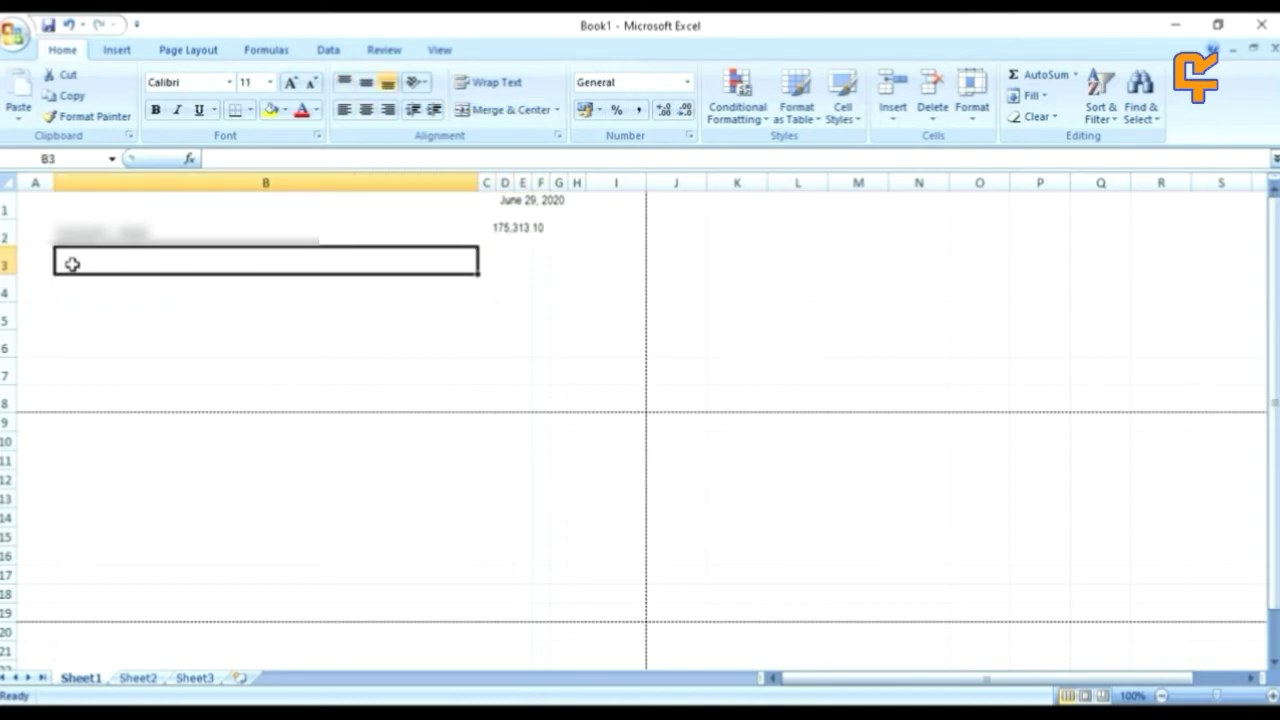
{"action": "left_click", "coordinate": [36, 264]}
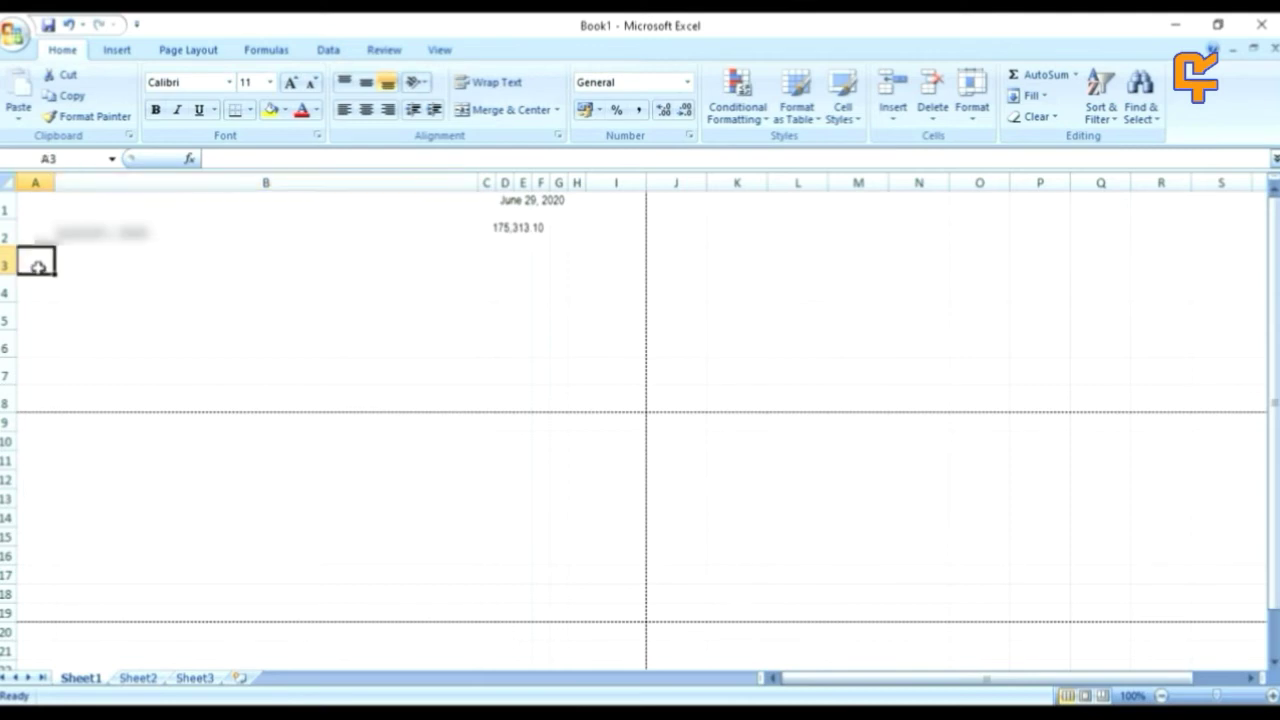
{"action": "left_click_drag", "start_coordinate": [44, 264], "coordinate": [593, 268]}
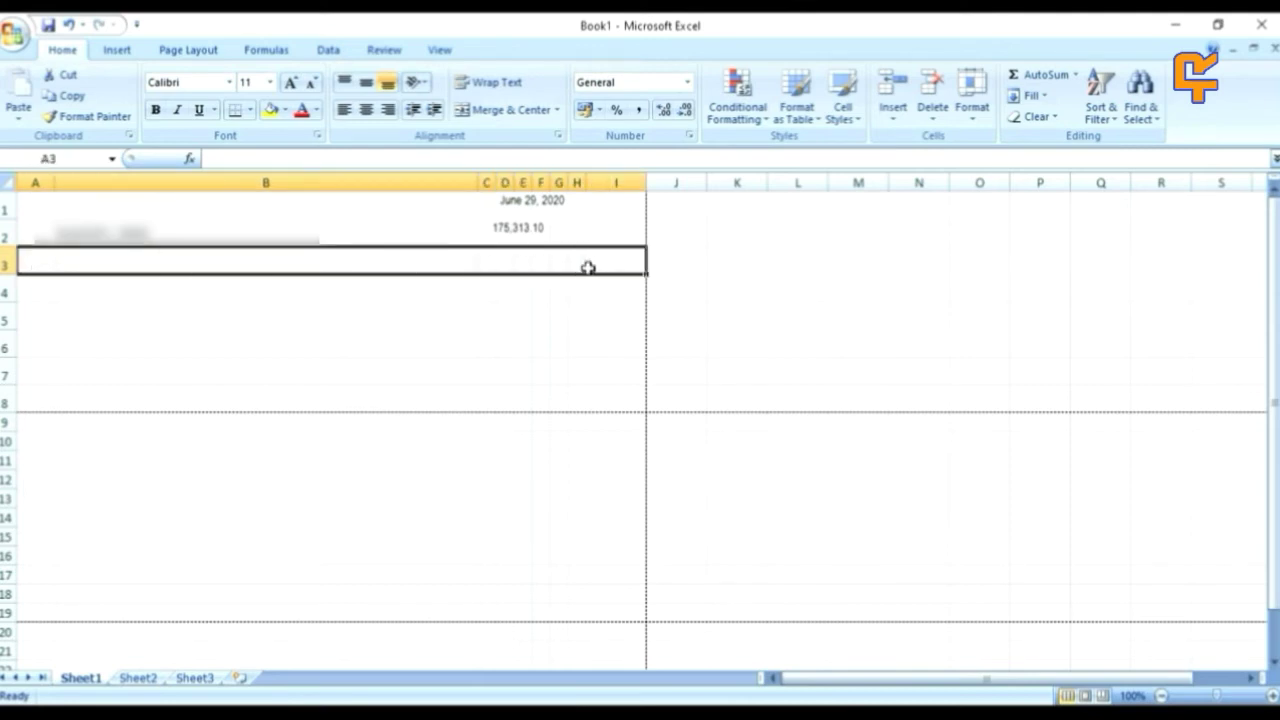
{"action": "left_click", "coordinate": [506, 116]}
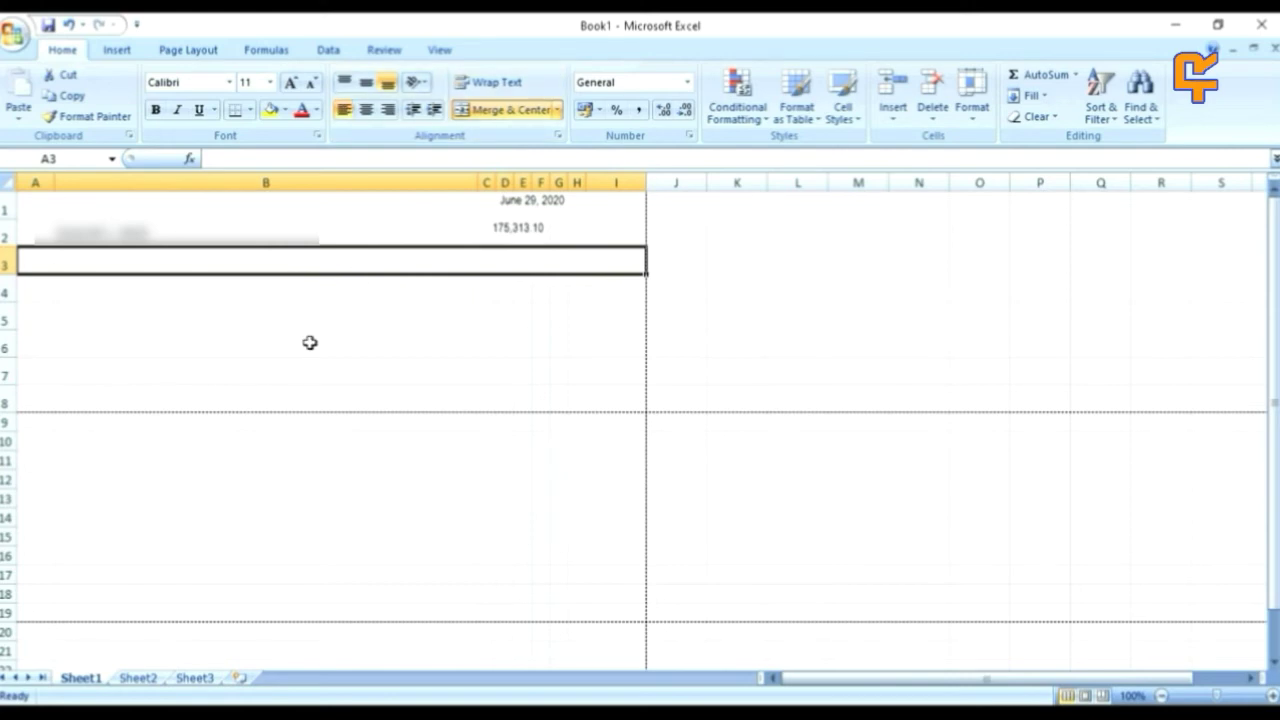
Step: Enter the amount in words in merged cell A3: "***ONE HUNDRED SEVENTY FIVE THOUSAND THREE HUNDRED THIRTEEN PESOS & 10/100 ONLY***"
{"action": "type", "text": "***"}
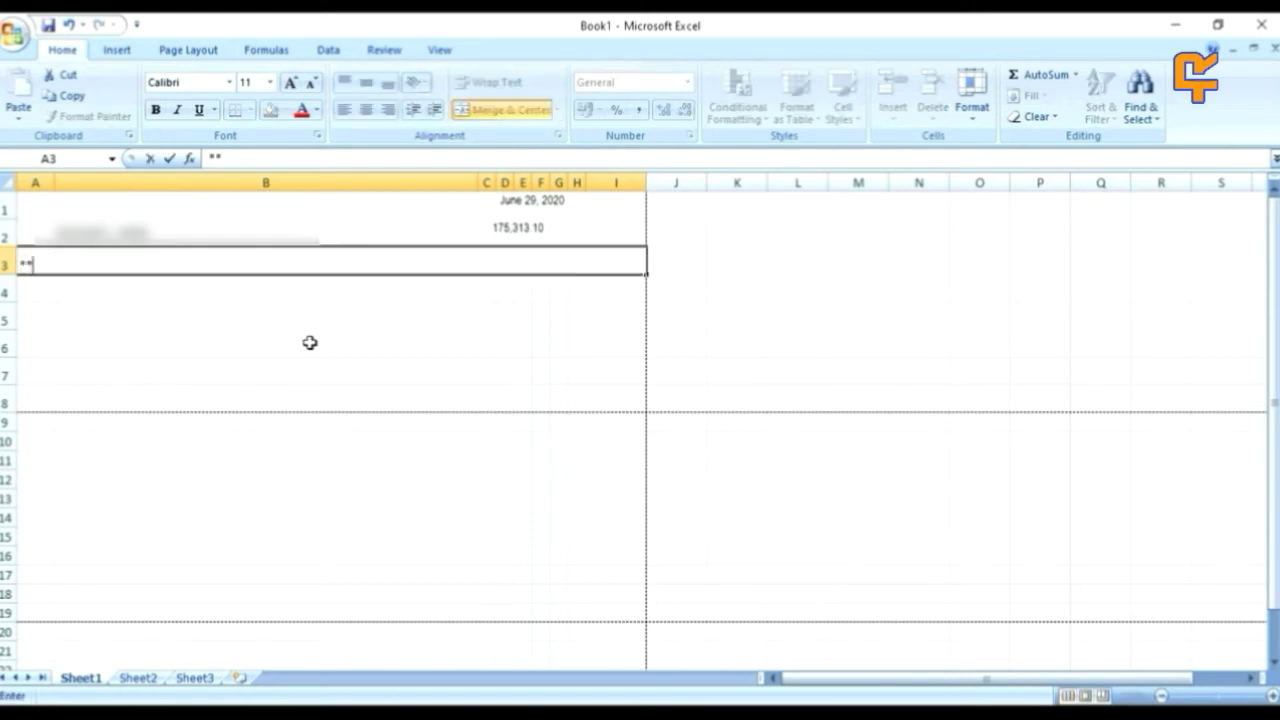
{"action": "type", "text": "ONE HUNDR"}
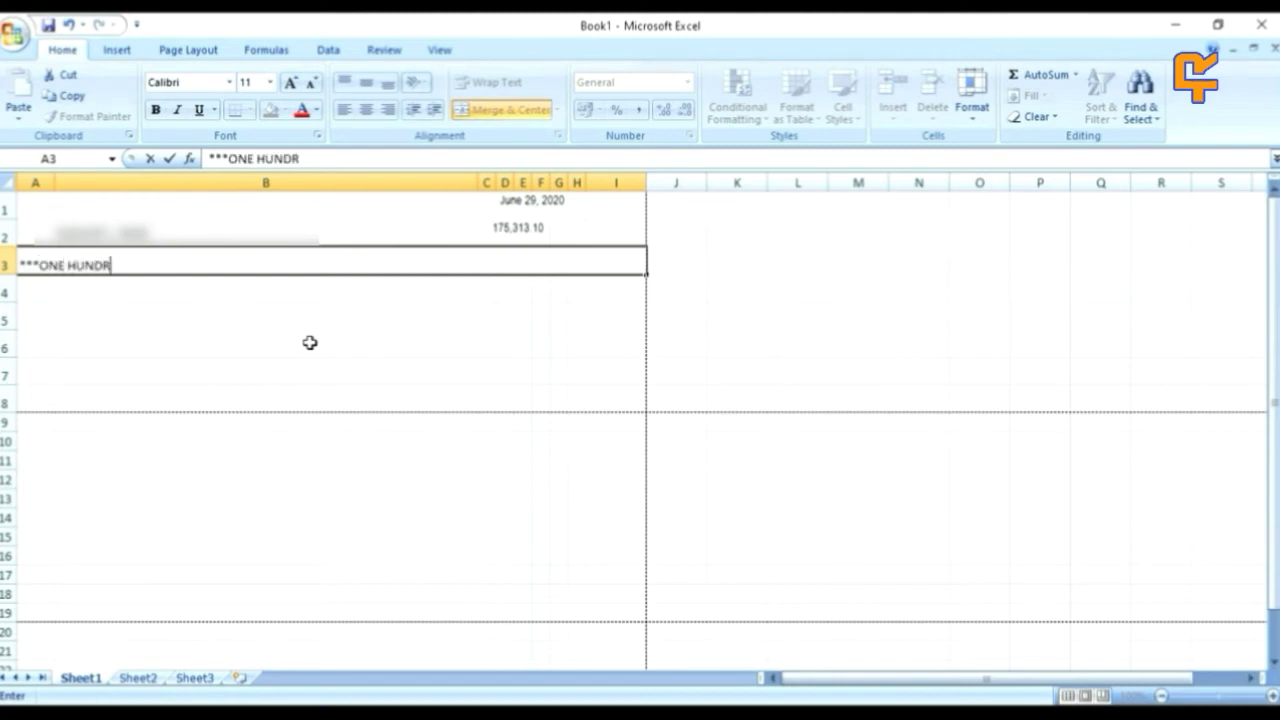
{"action": "type", "text": "ED SEVENTY"}
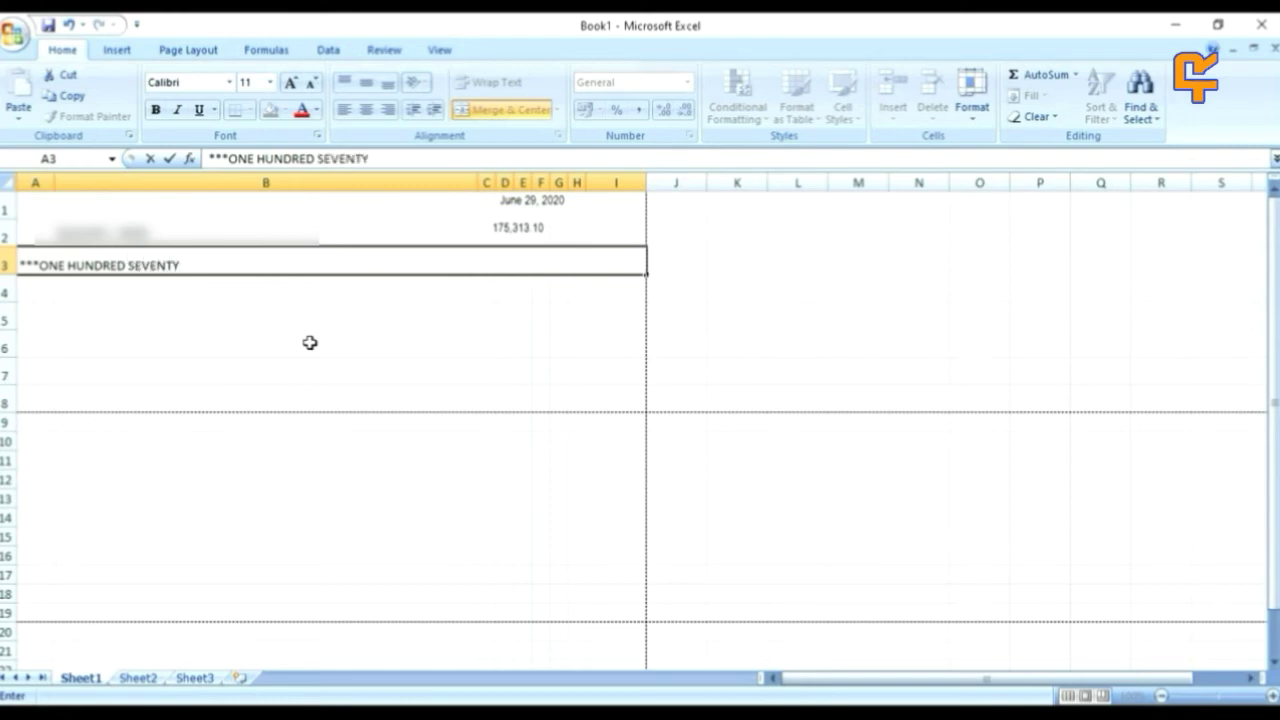
{"action": "type", "text": " FIVE THOUSAN"}
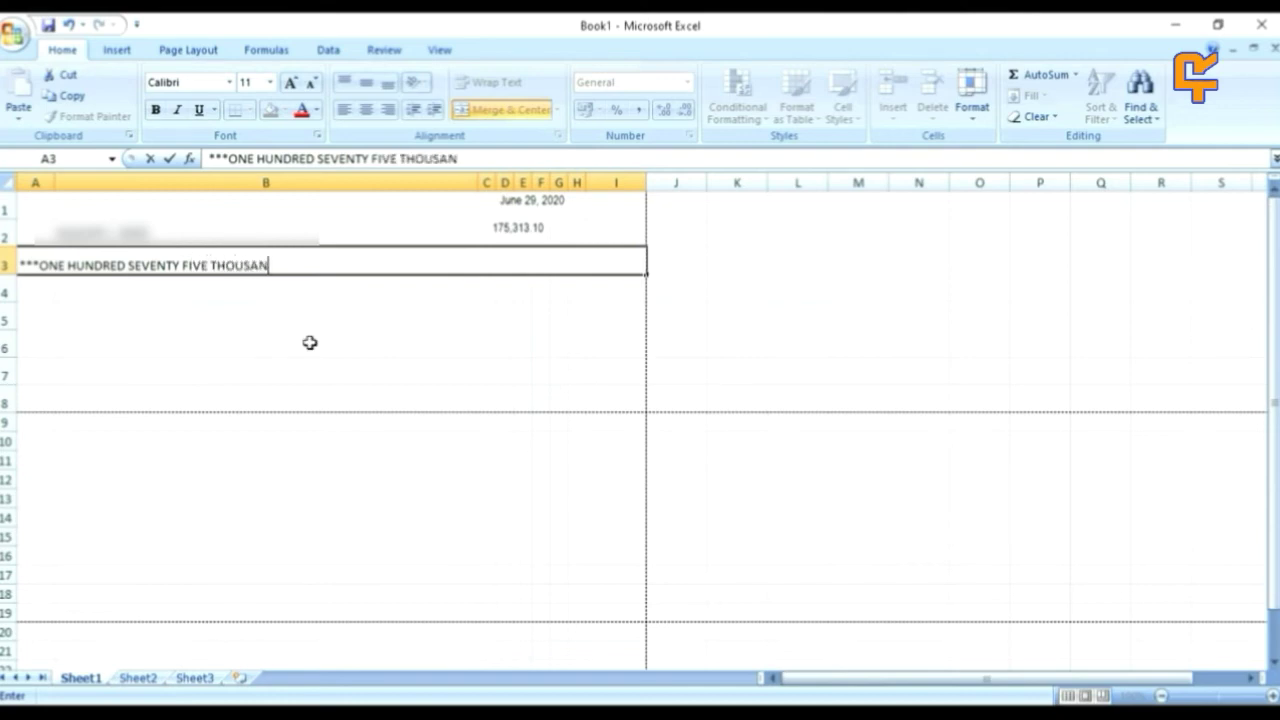
{"action": "type", "text": "D THREE"}
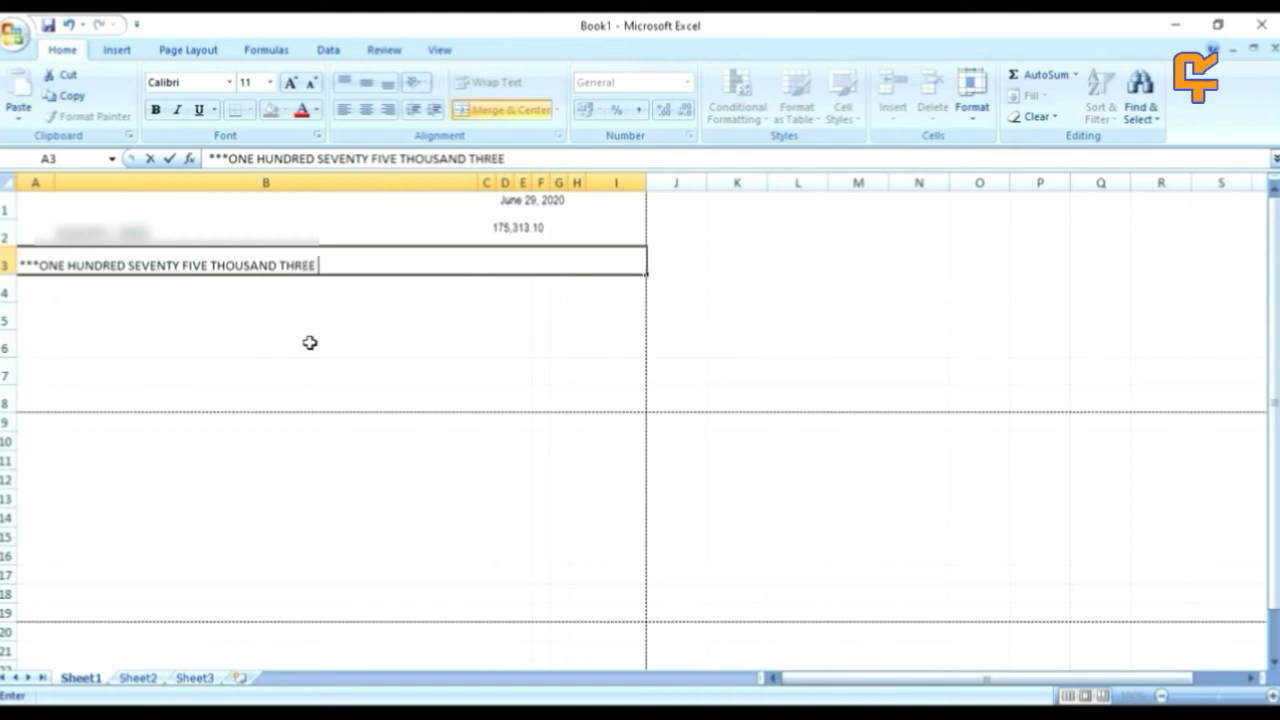
{"action": "type", "text": " HUNDRED THI"}
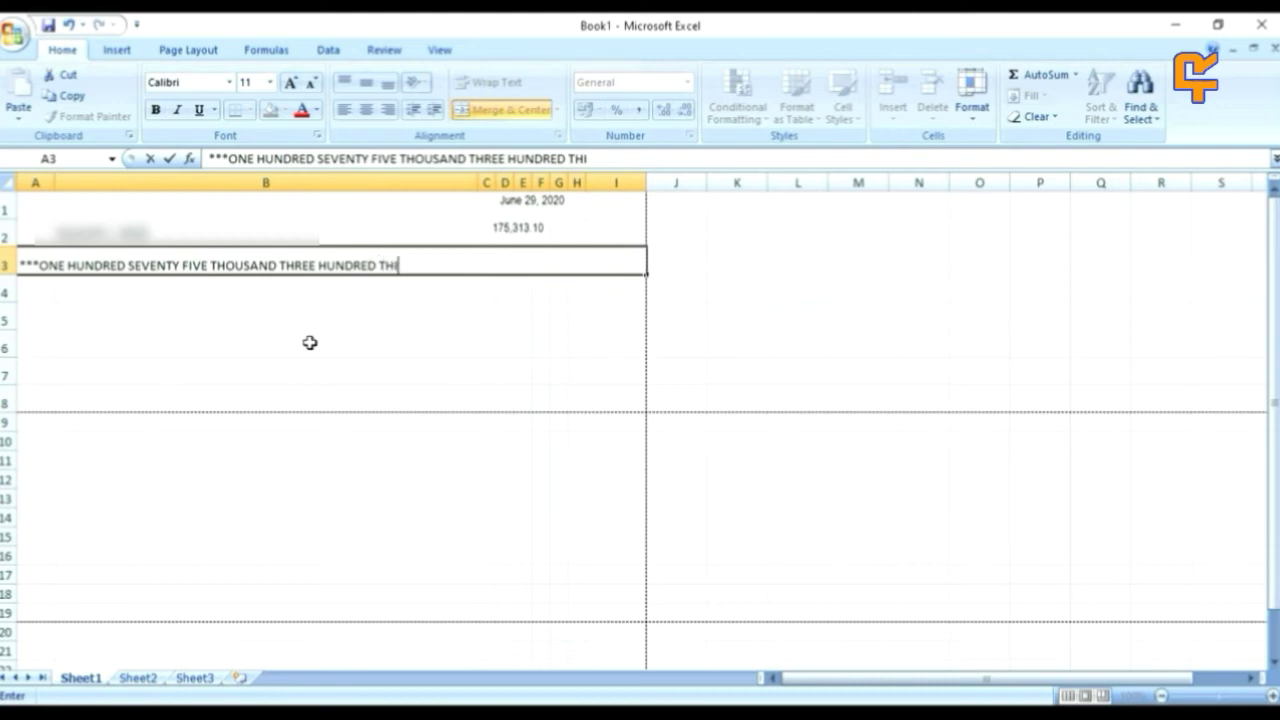
{"action": "type", "text": "RTEEN PESOS & 10/100 ONLY***"}
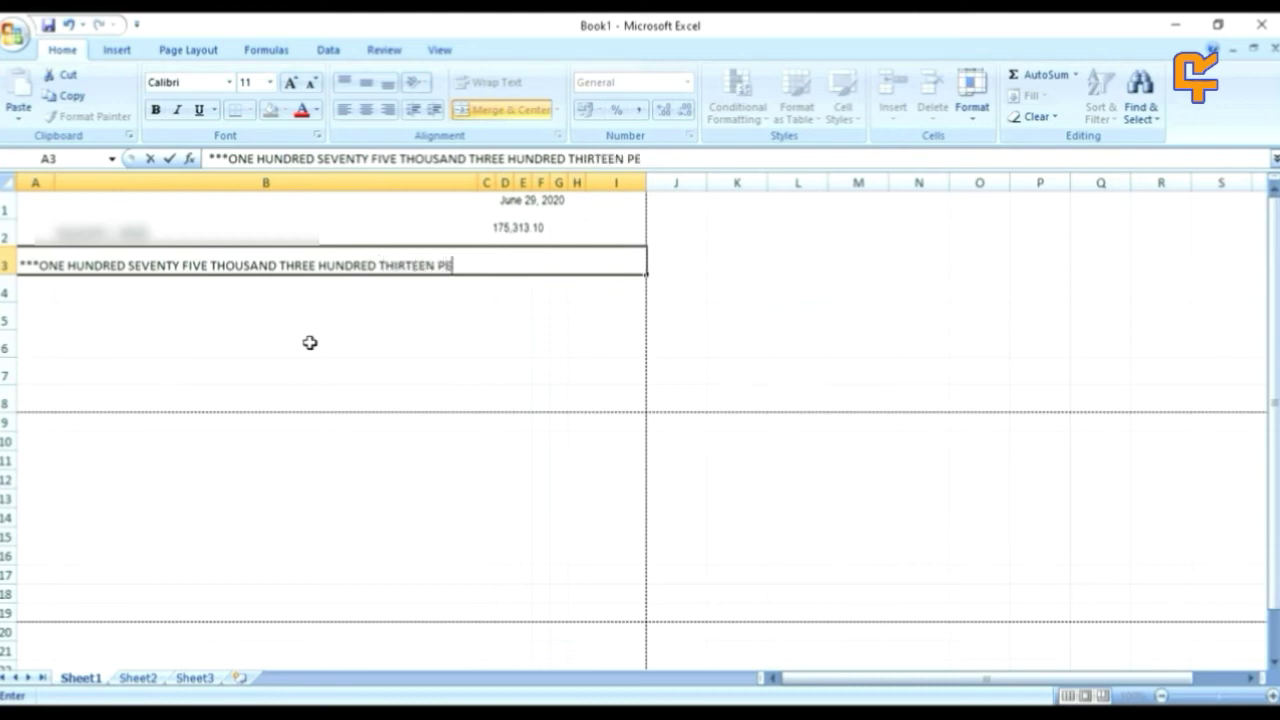
{"action": "left_click", "coordinate": [439, 318]}
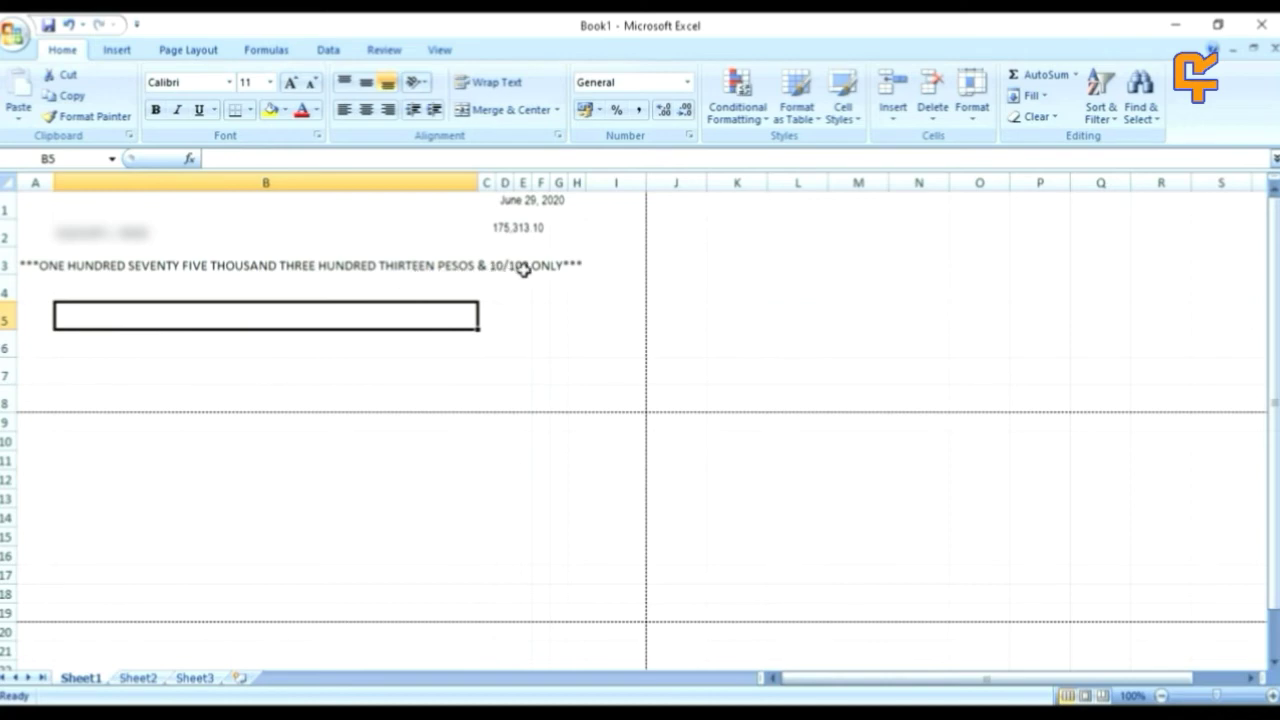
{"action": "left_click", "coordinate": [241, 292]}
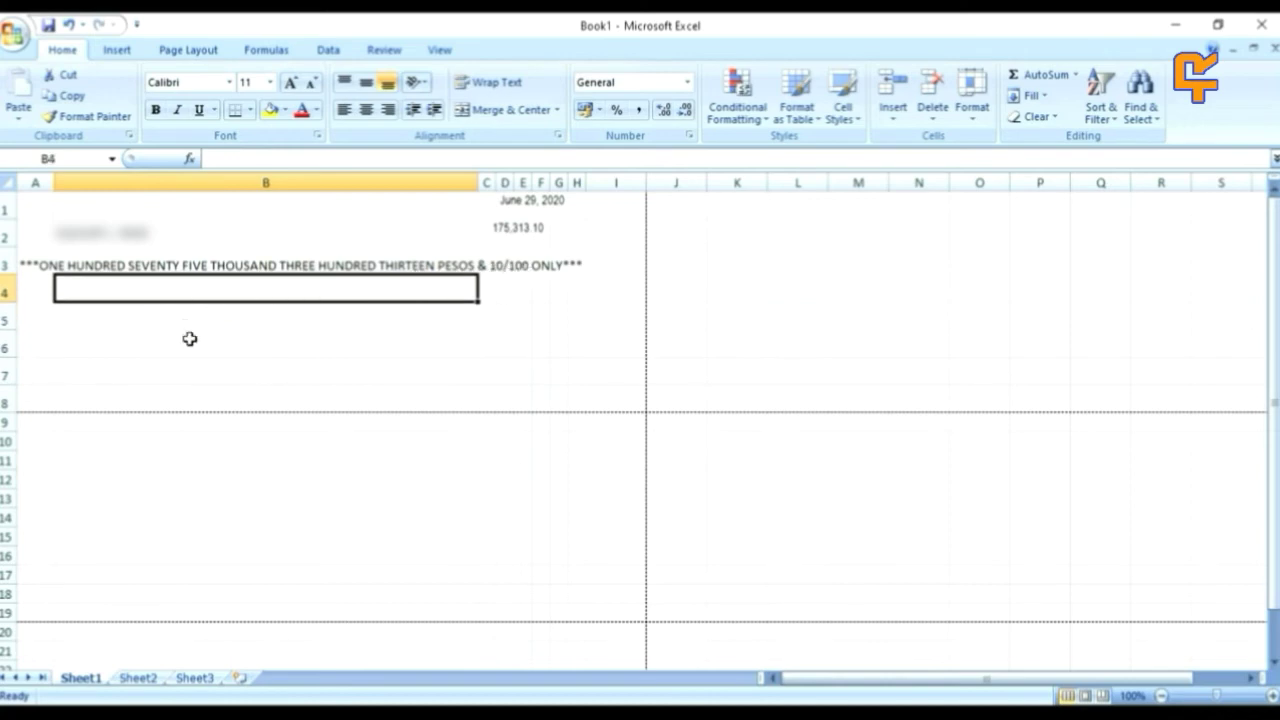
Step: Format the amount in words in cell A3 as Arial Narrow, size 10, with middle vertical alignment
{"action": "left_click", "coordinate": [190, 266]}
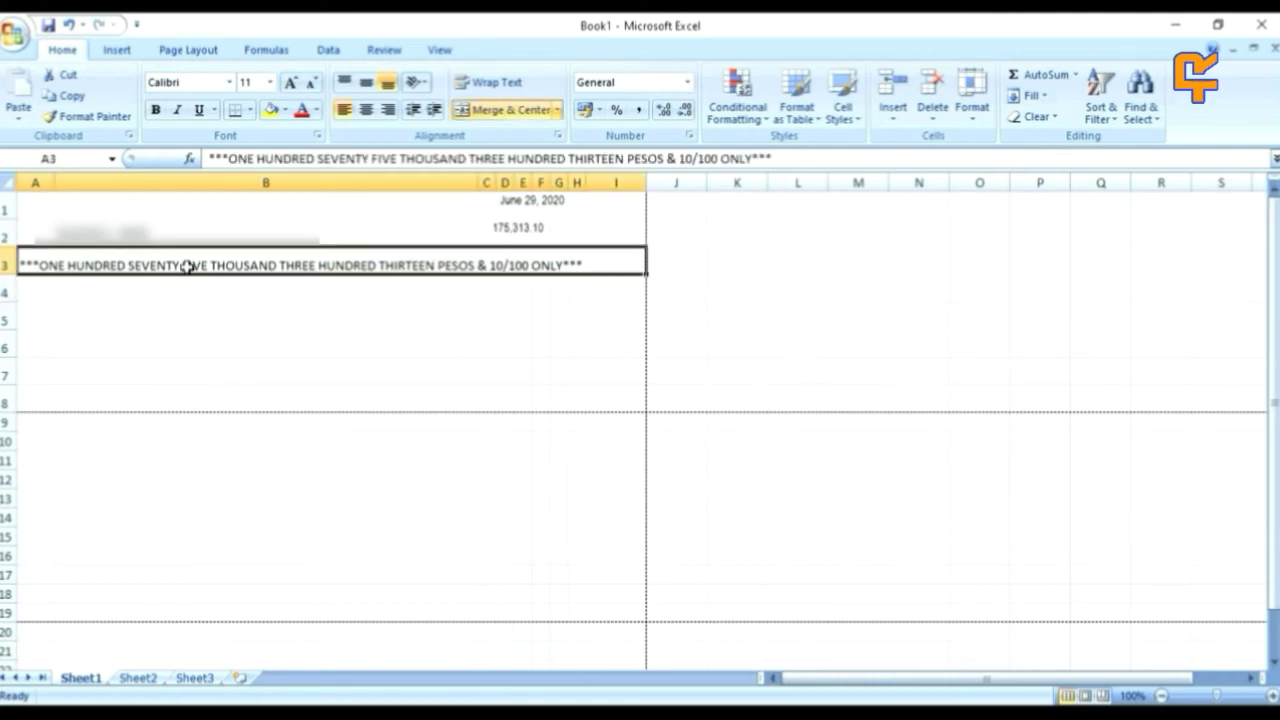
{"action": "left_click", "coordinate": [229, 84]}
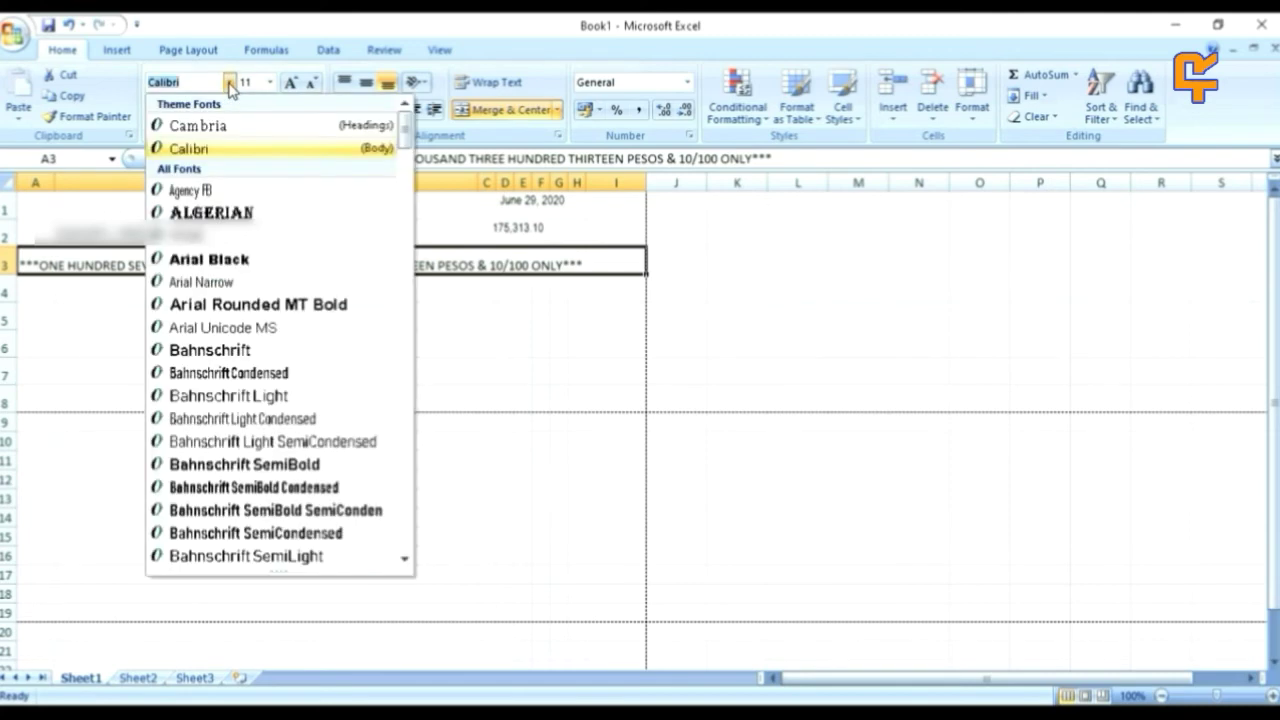
{"action": "left_click", "coordinate": [207, 282]}
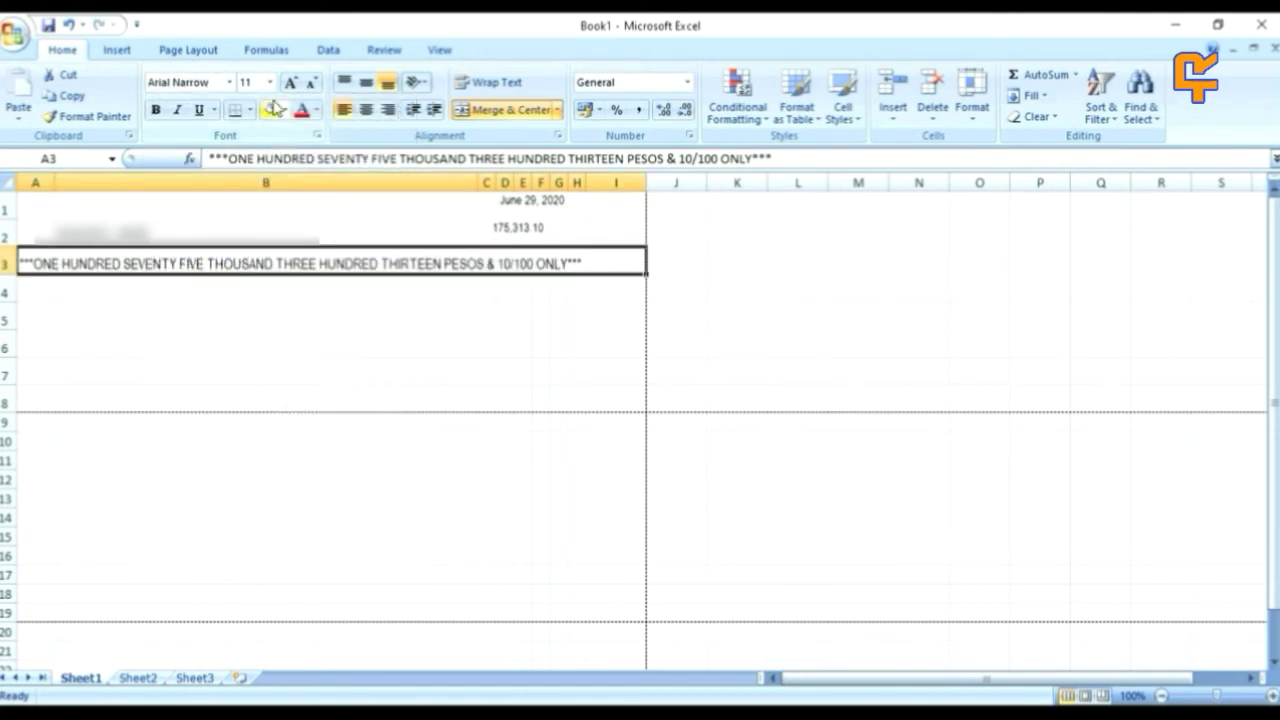
{"action": "left_click", "coordinate": [272, 87]}
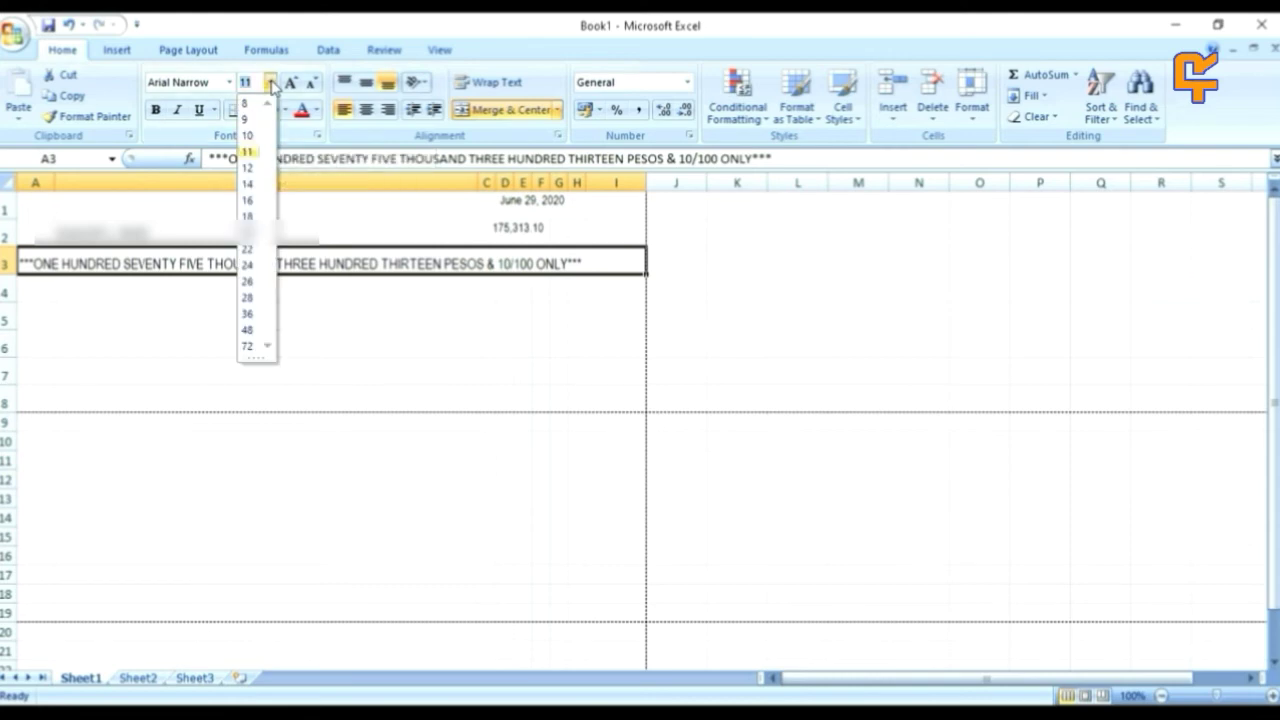
{"action": "left_click", "coordinate": [249, 132]}
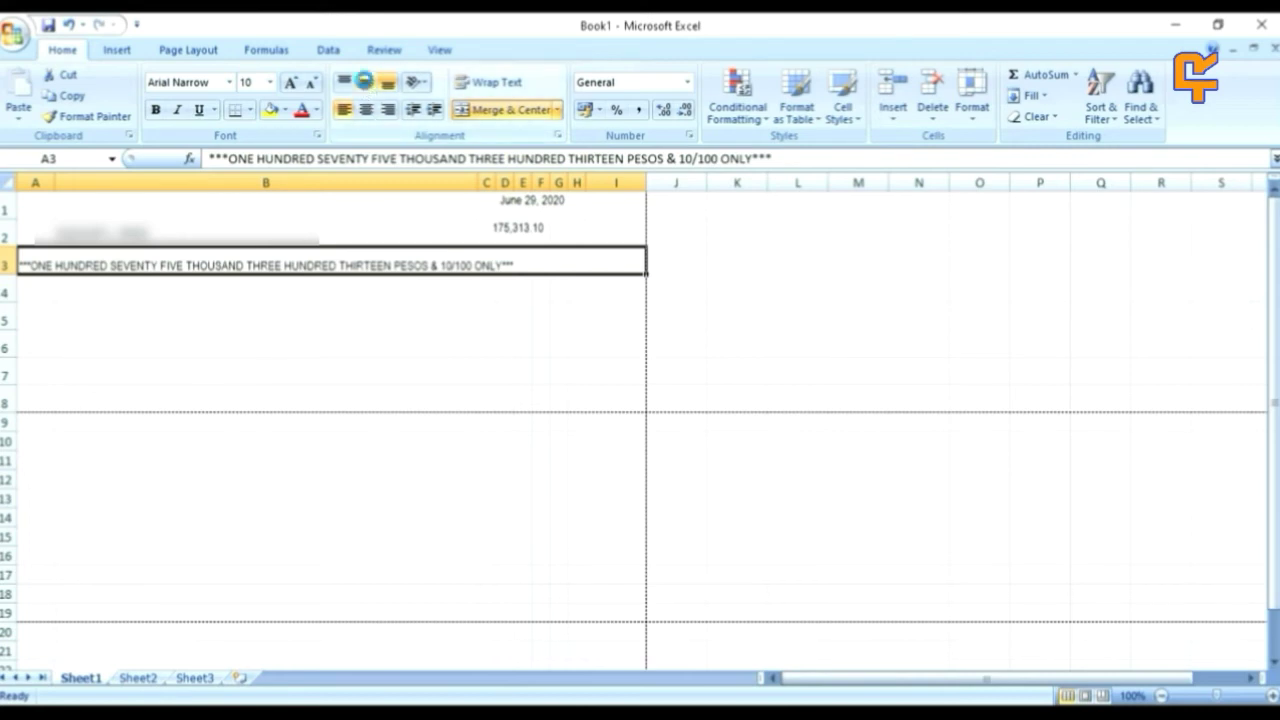
{"action": "left_click", "coordinate": [365, 83]}
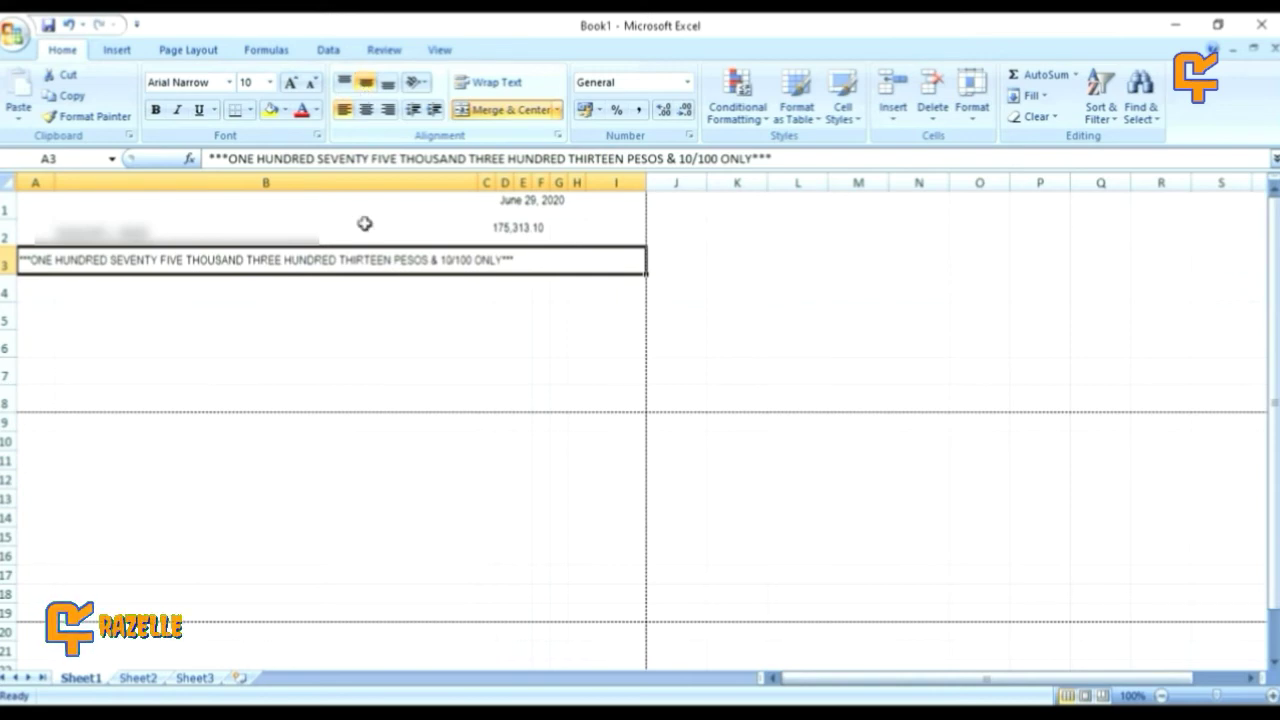
{"action": "left_click", "coordinate": [251, 310]}
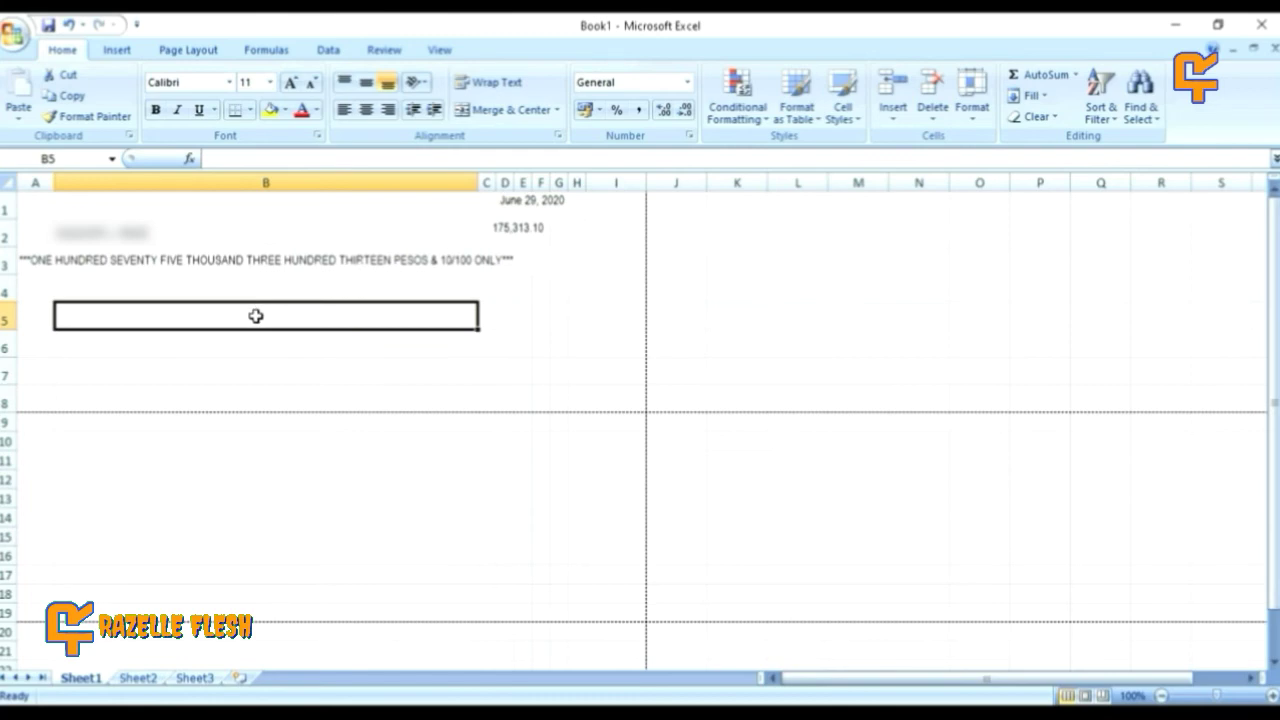
Step: Open the print preview of the sheet to check the layout of the date, name and amounts
{"action": "left_click", "coordinate": [13, 37]}
{"action": "mouse_move", "coordinate": [50, 245]}
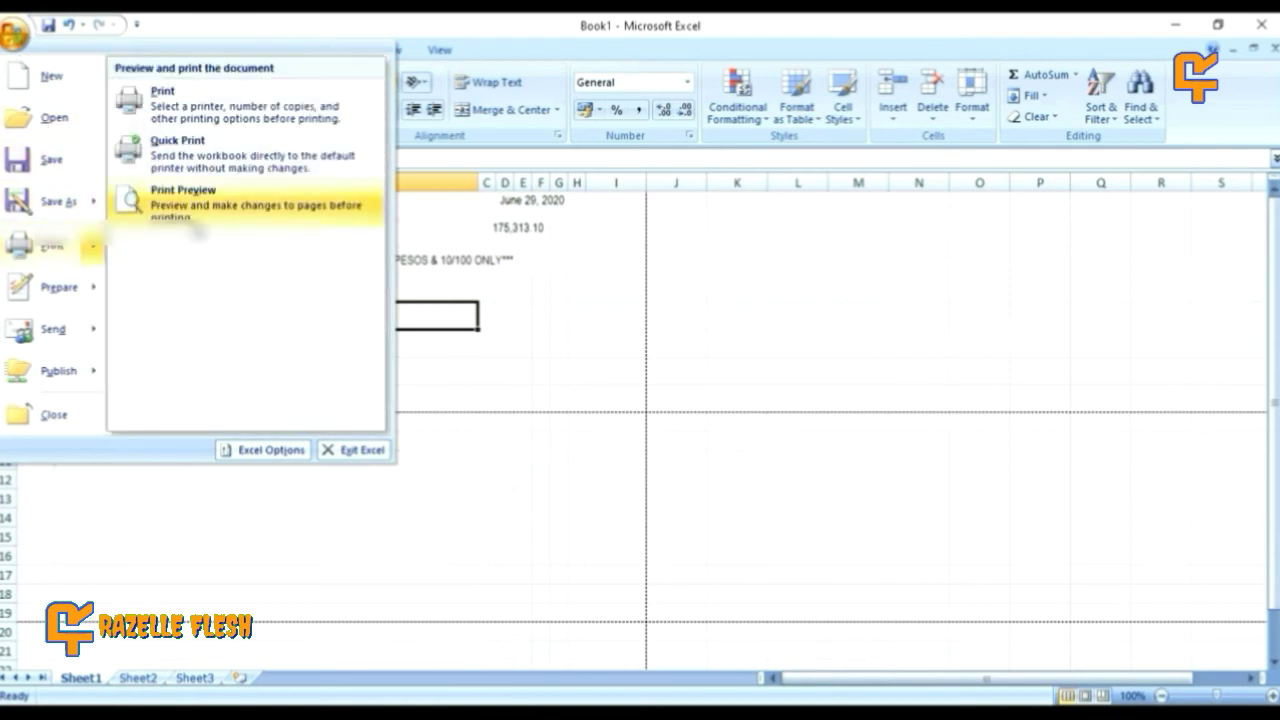
{"action": "left_click", "coordinate": [239, 205]}
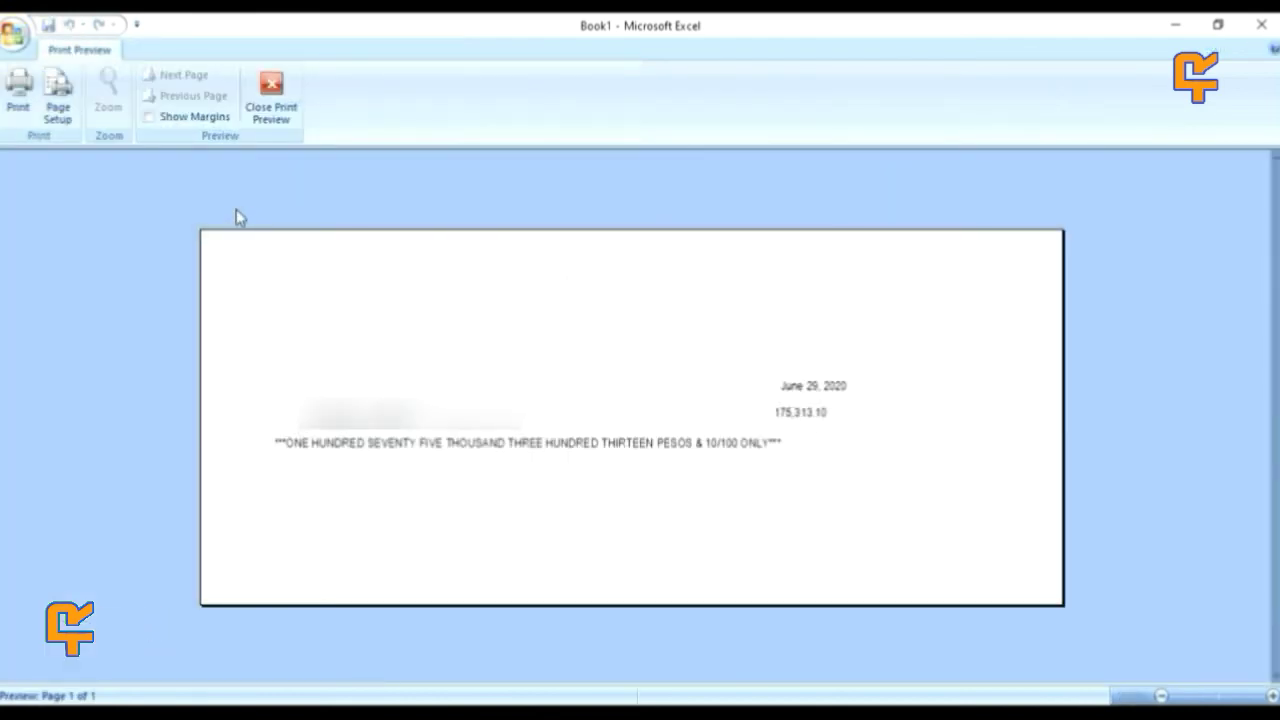